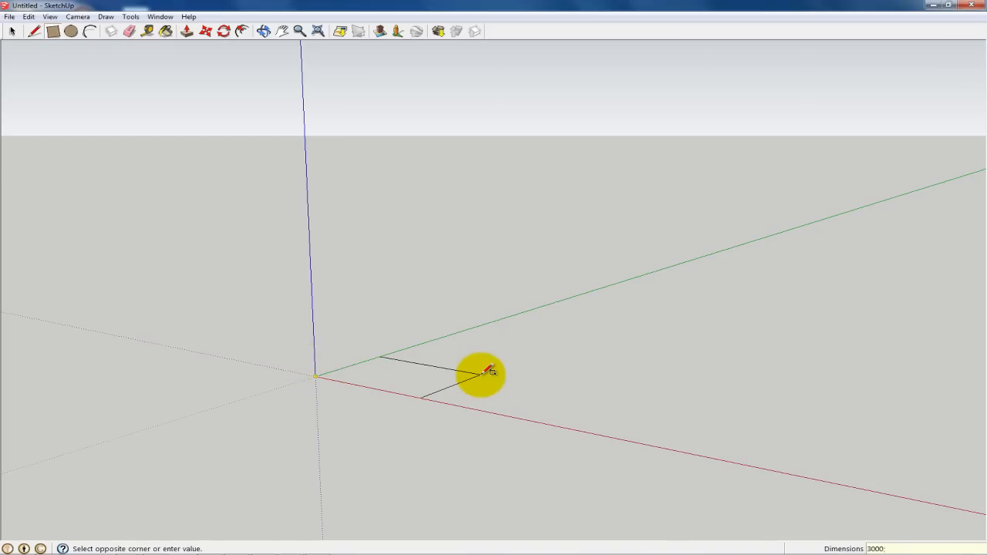
# Draw a 3000 by 3000 mm square on the ground from the origin and Push/Pull it up 600 mm.
pyautogui.write('3000;3000')
pyautogui.press('Return')
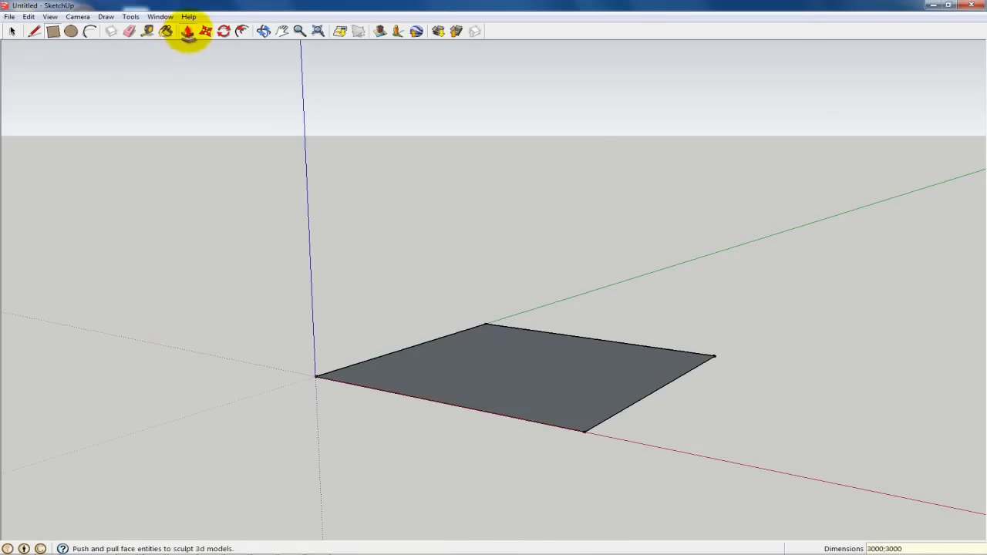
pyautogui.click(187, 31)
pyautogui.moveTo(535, 392); pyautogui.dragTo(538, 363)
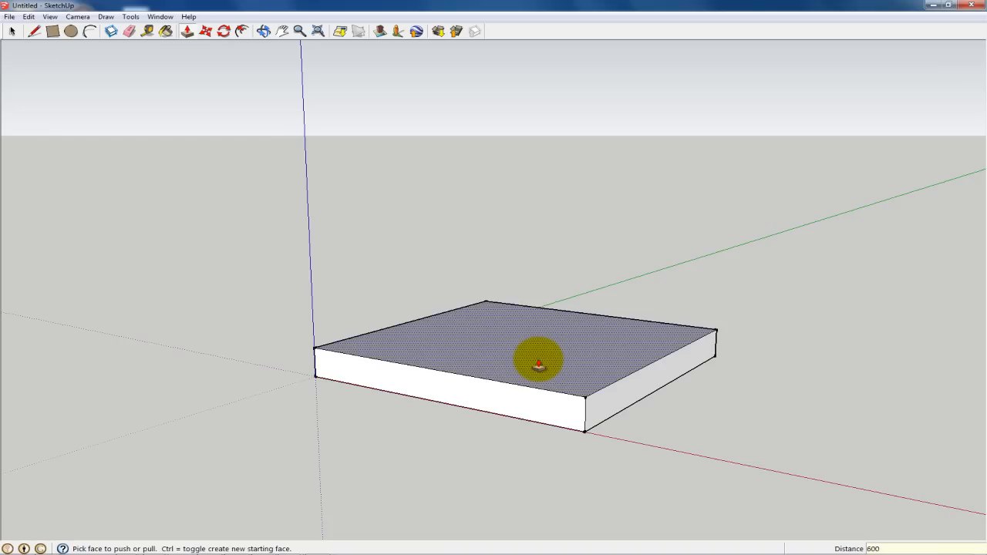
pyautogui.write('600')
pyautogui.press('Return')
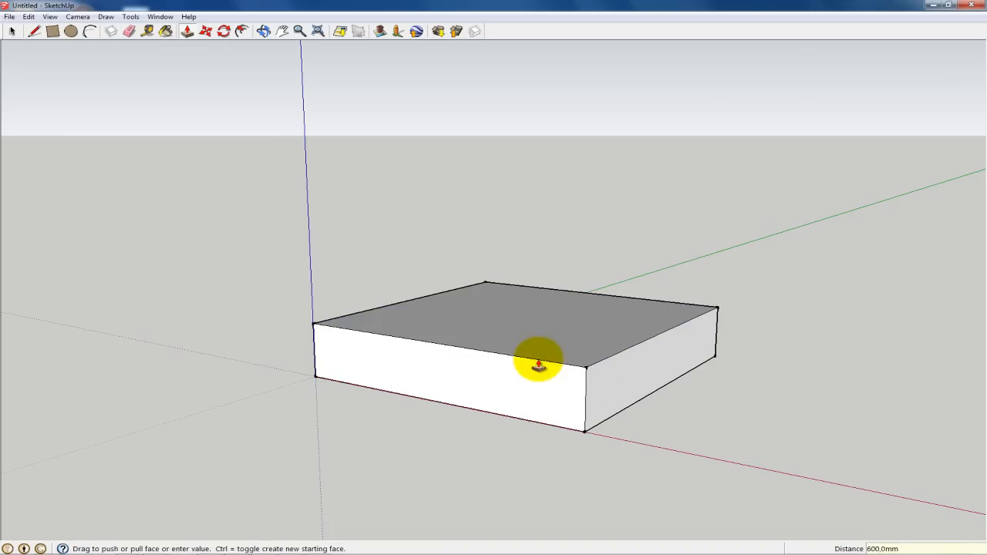
# Draw a stair-shaped line with 150 mm treads and risers on the front face, from 150 mm up the corner edge to the top edge.
pyautogui.click(36, 32)
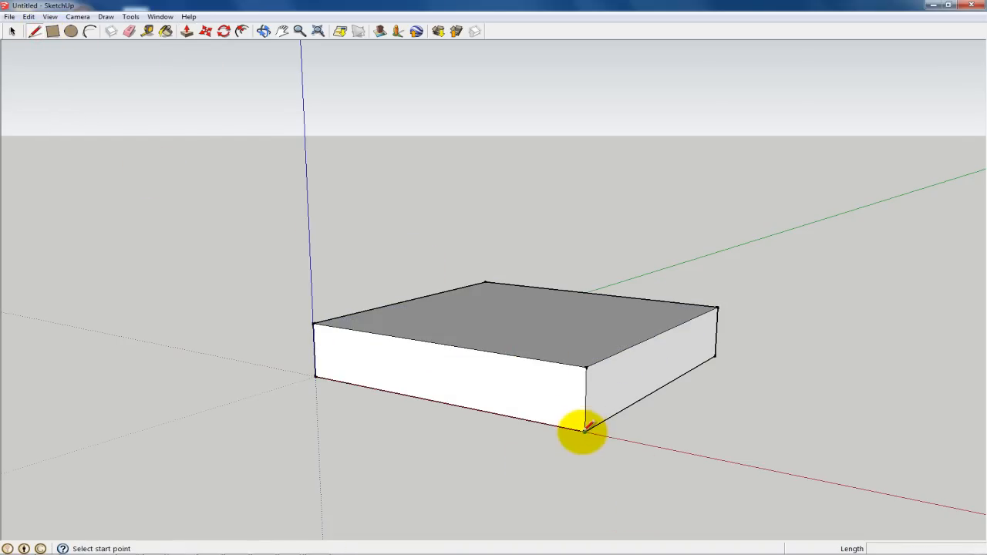
pyautogui.click(585, 430)
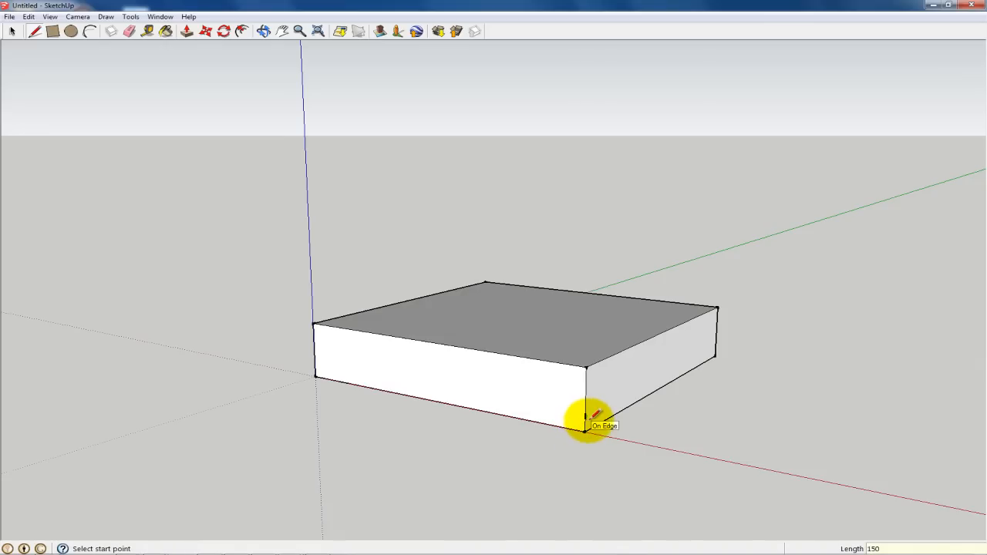
pyautogui.press('Return')
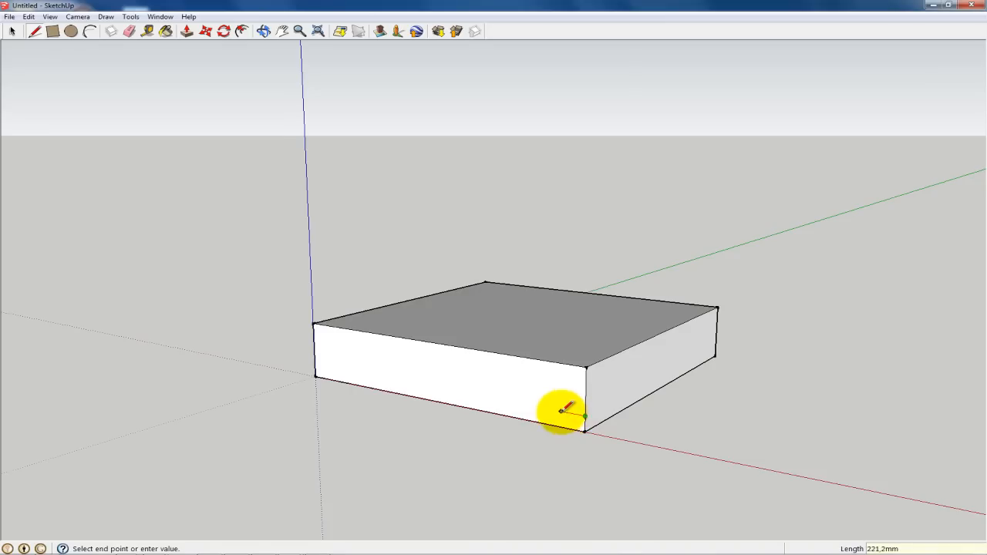
pyautogui.click(568, 412)
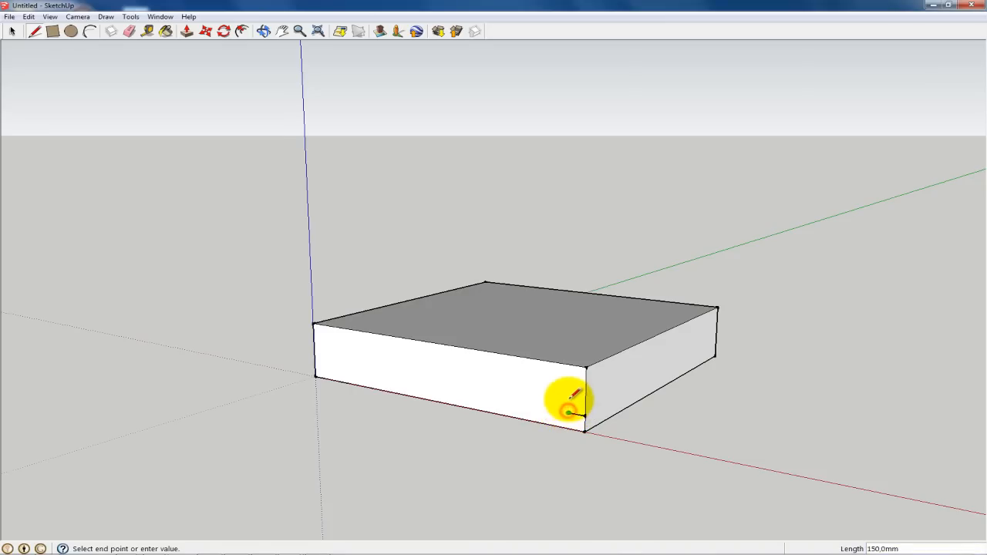
pyautogui.click(568, 396)
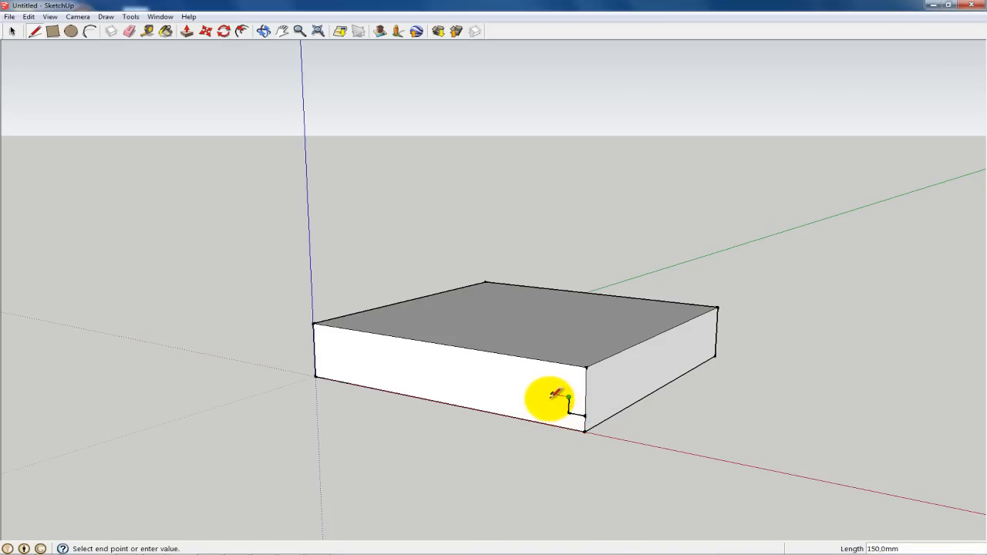
pyautogui.click(551, 396)
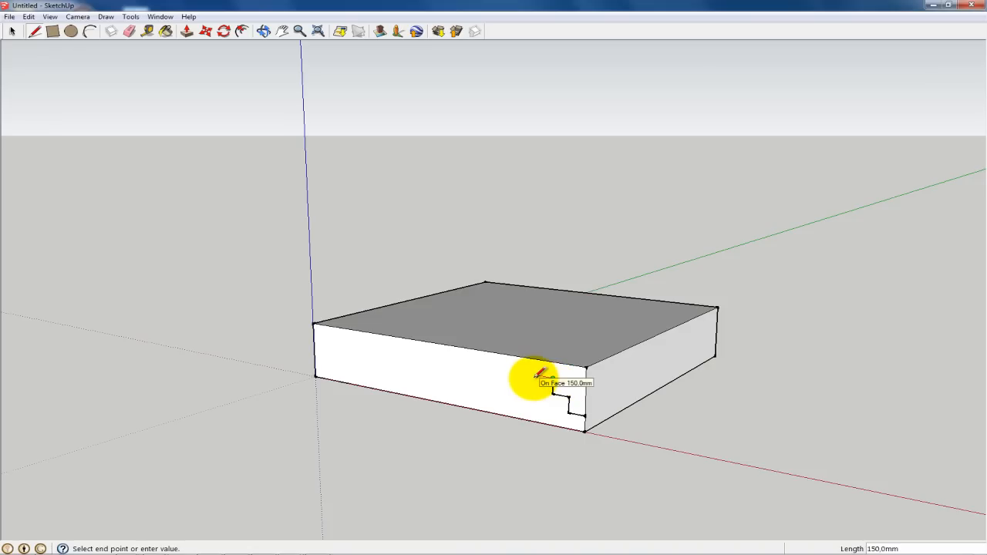
pyautogui.click(537, 378)
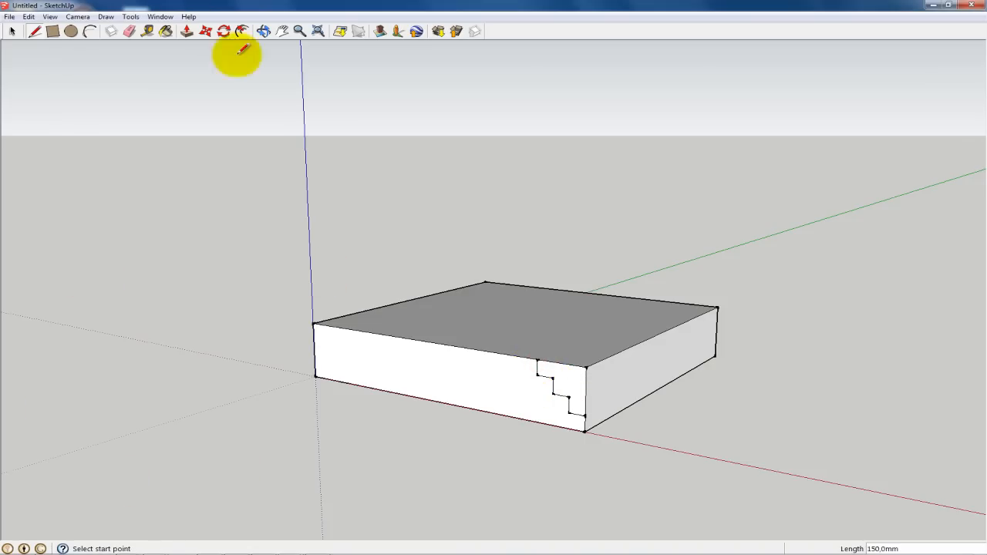
# Hide the Getting Started toolbar and show the Large Tool Set instead.
pyautogui.click(50, 17)
pyautogui.moveTo(77, 31)
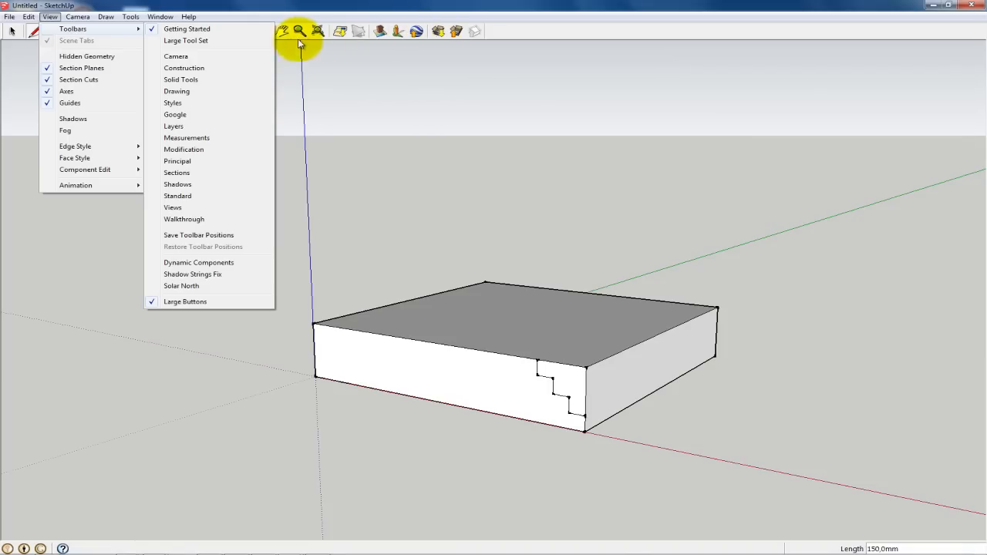
pyautogui.click(153, 27)
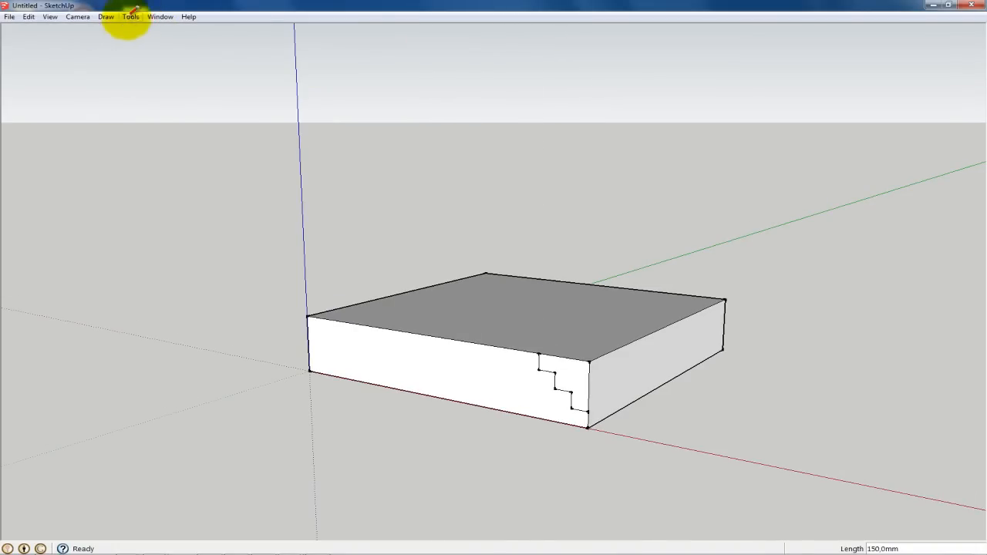
pyautogui.click(49, 16)
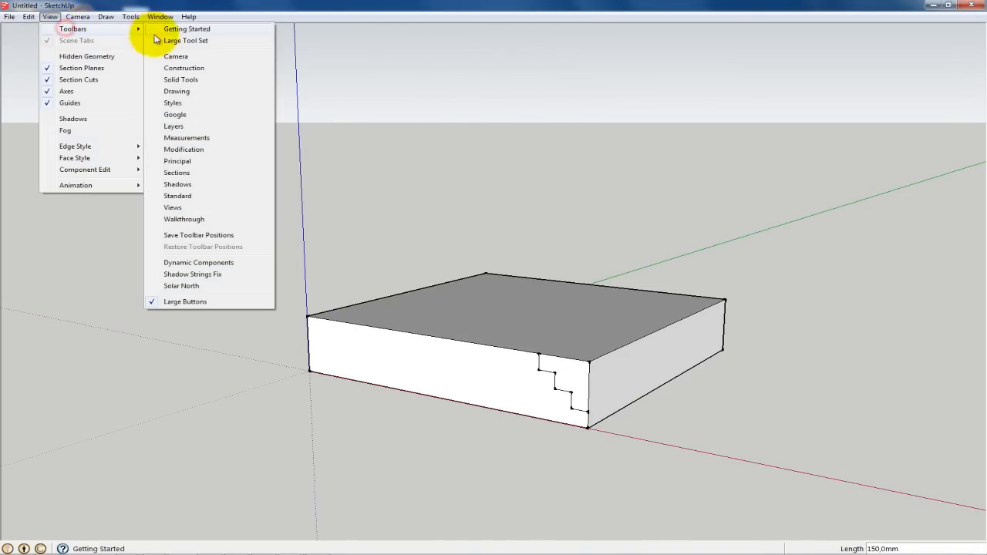
pyautogui.click(193, 44)
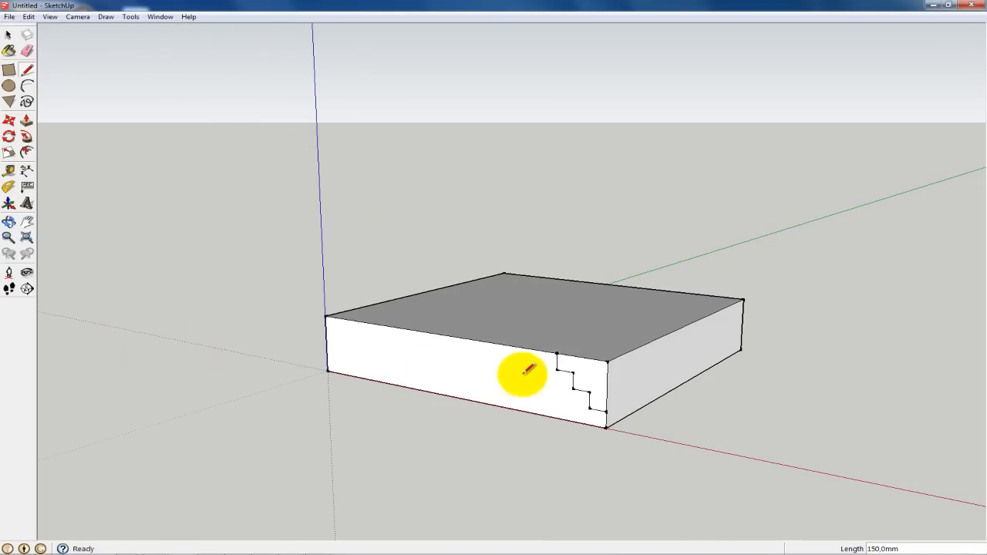
# Use Follow Me to sweep the stair-shaped corner face around the block's top face, and clear the selection.
pyautogui.click(9, 37)
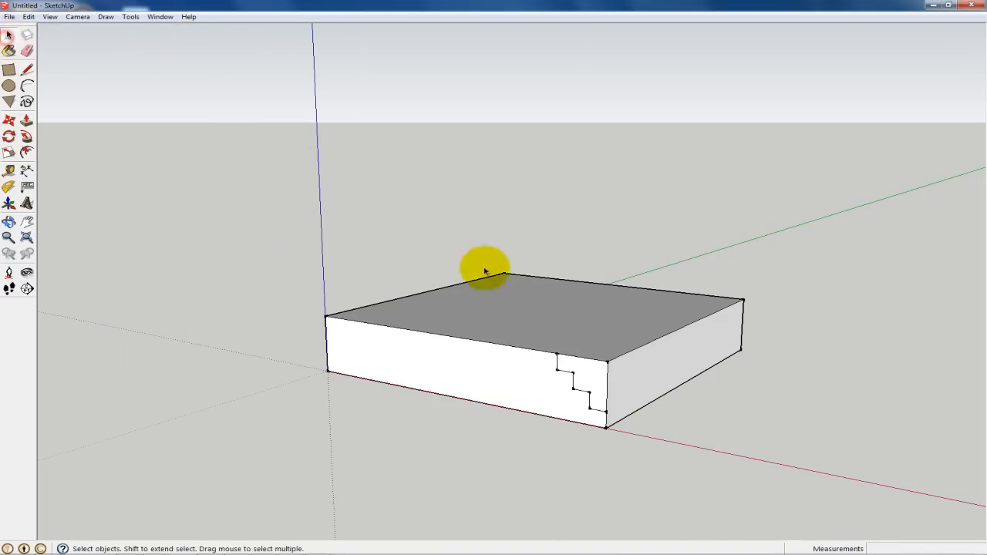
pyautogui.click(540, 314)
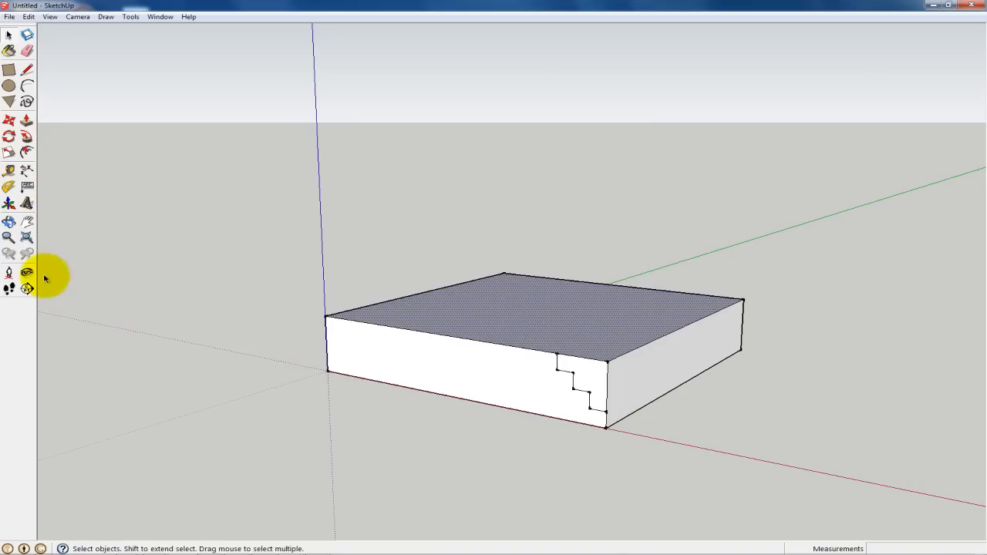
pyautogui.click(27, 138)
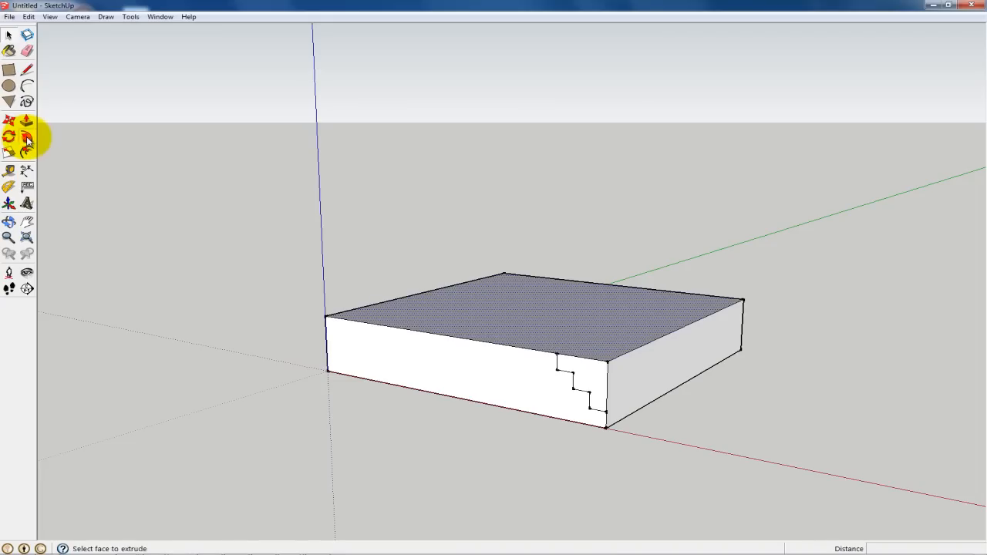
pyautogui.click(600, 383)
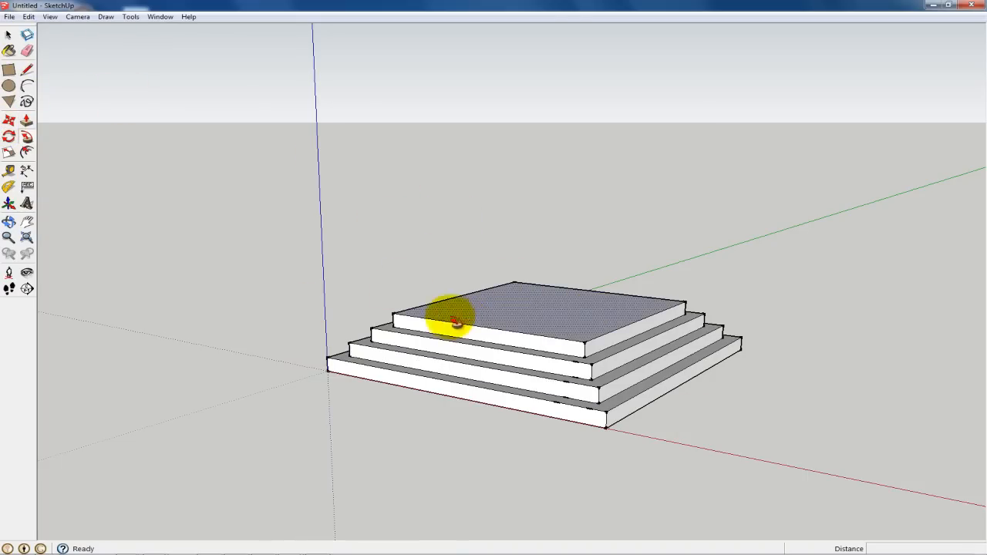
pyautogui.click(417, 302)
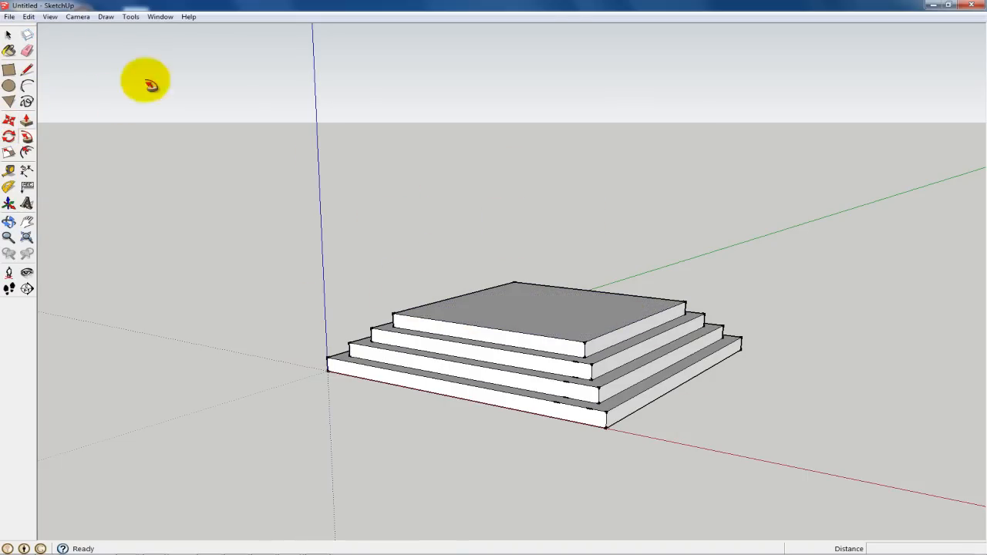
pyautogui.click(10, 36)
# Draw two crossing lines between opposite edge midpoints of the top face and a 500 mm radius circle at their intersection.
pyautogui.click(24, 71)
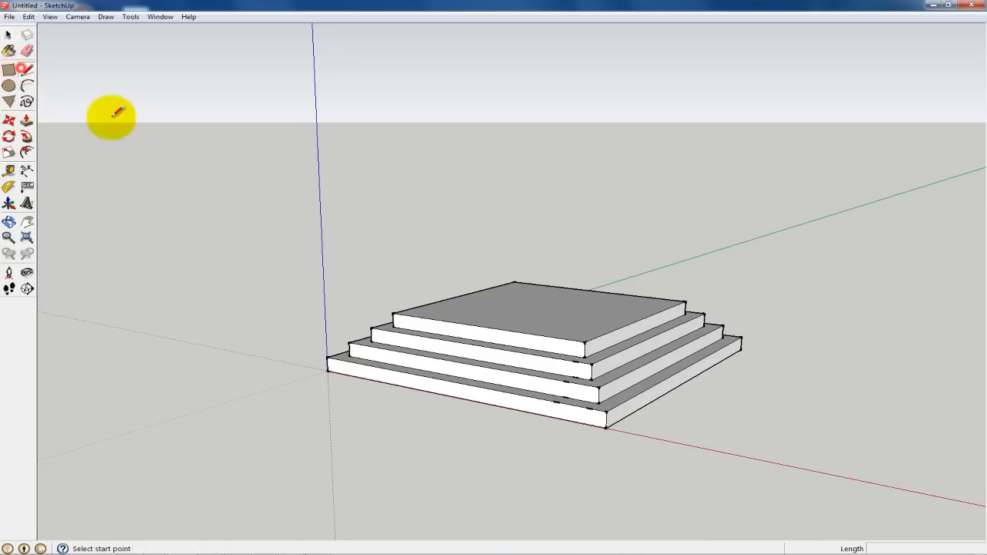
pyautogui.click(460, 296)
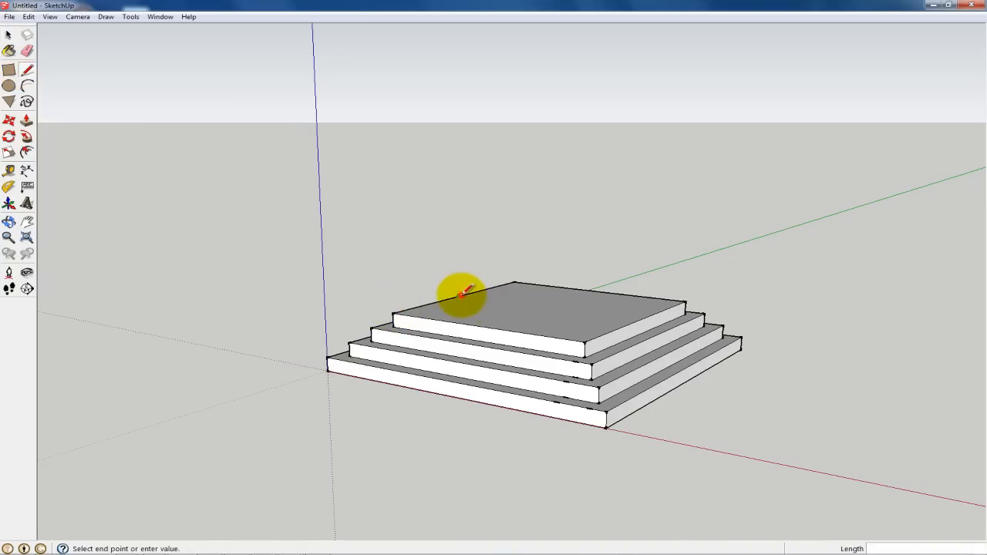
pyautogui.click(642, 318)
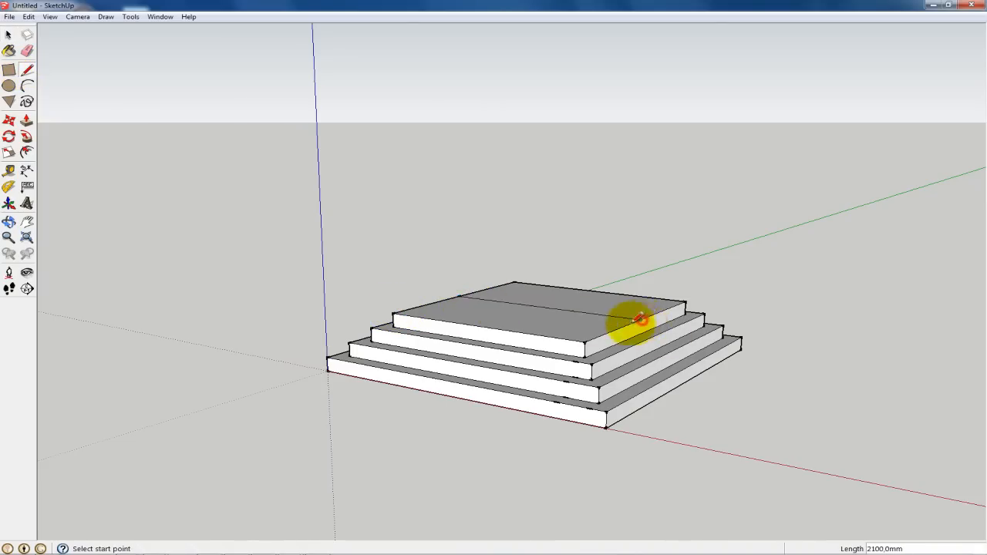
pyautogui.click(483, 326)
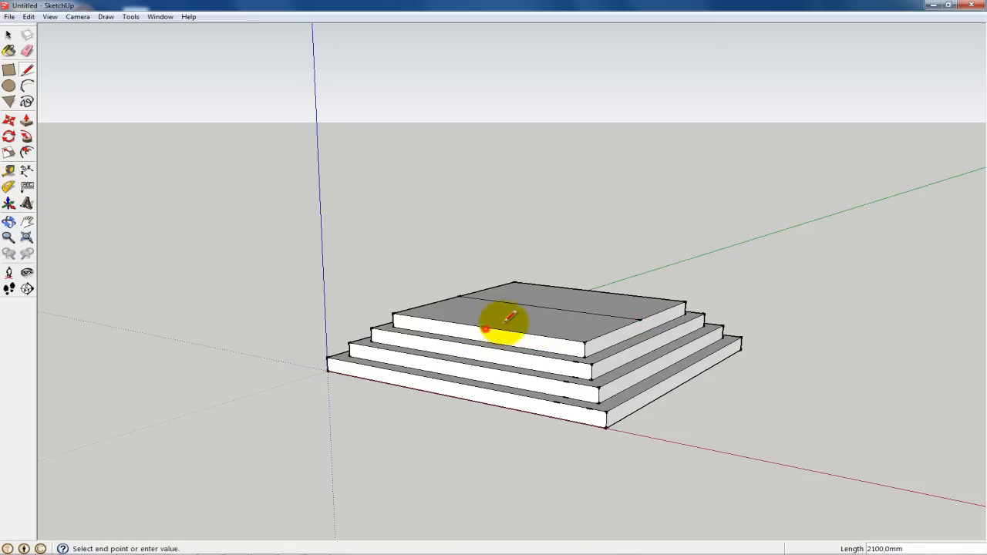
pyautogui.click(600, 289)
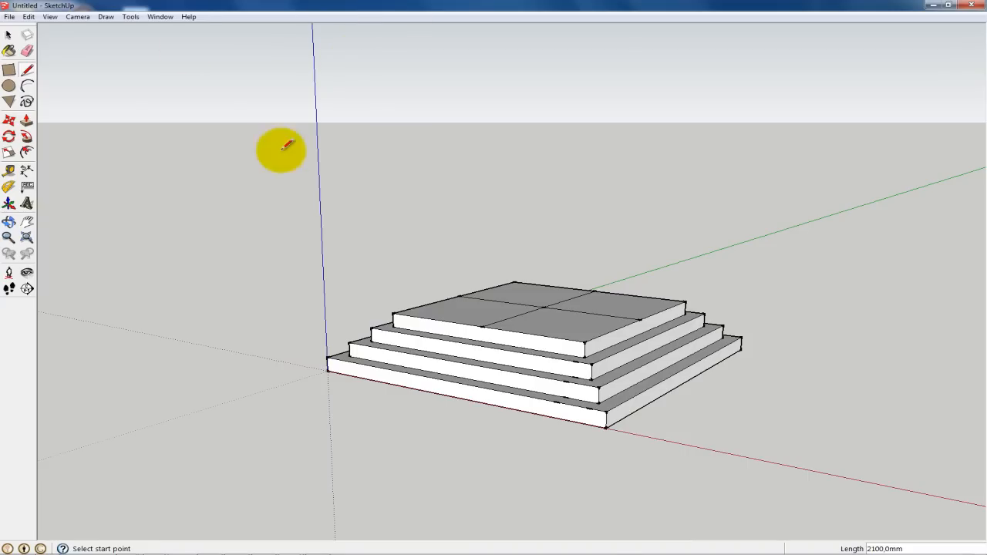
pyautogui.click(9, 87)
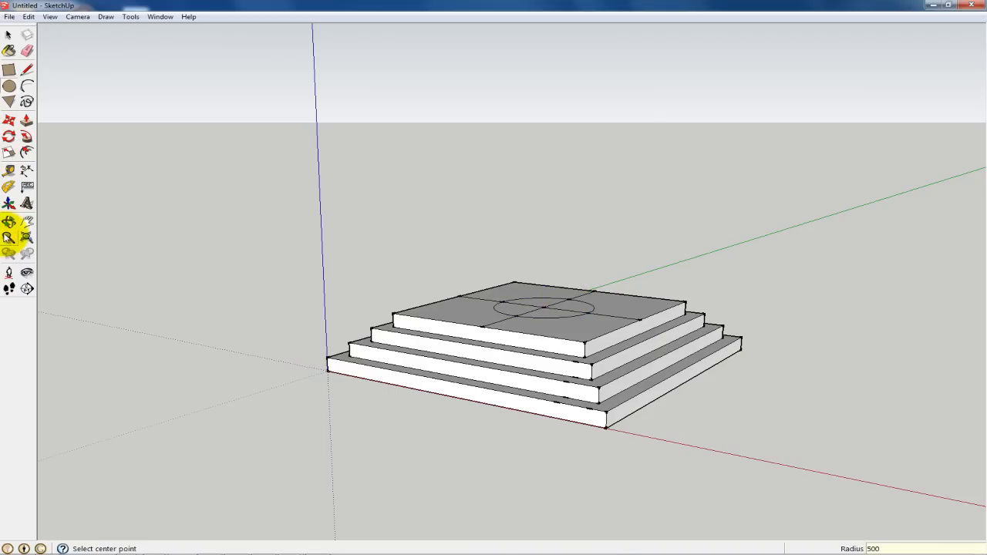
# Draw a vertical line upward from the point where the circle meets a centre line on the top step.
pyautogui.click(8, 220)
pyautogui.moveTo(440, 324); pyautogui.dragTo(276, 372)
pyautogui.moveTo(570, 346); pyautogui.dragTo(414, 308)
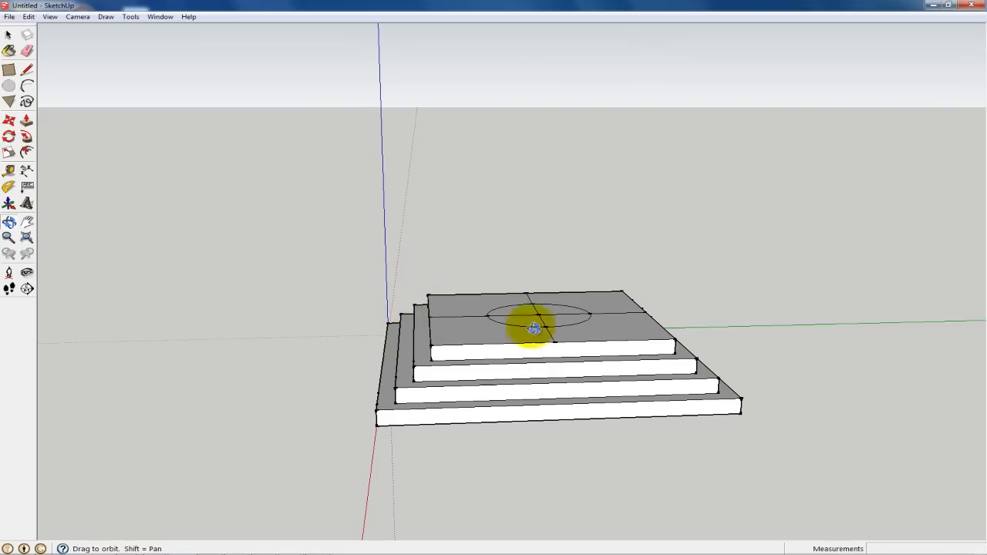
pyautogui.click(27, 70)
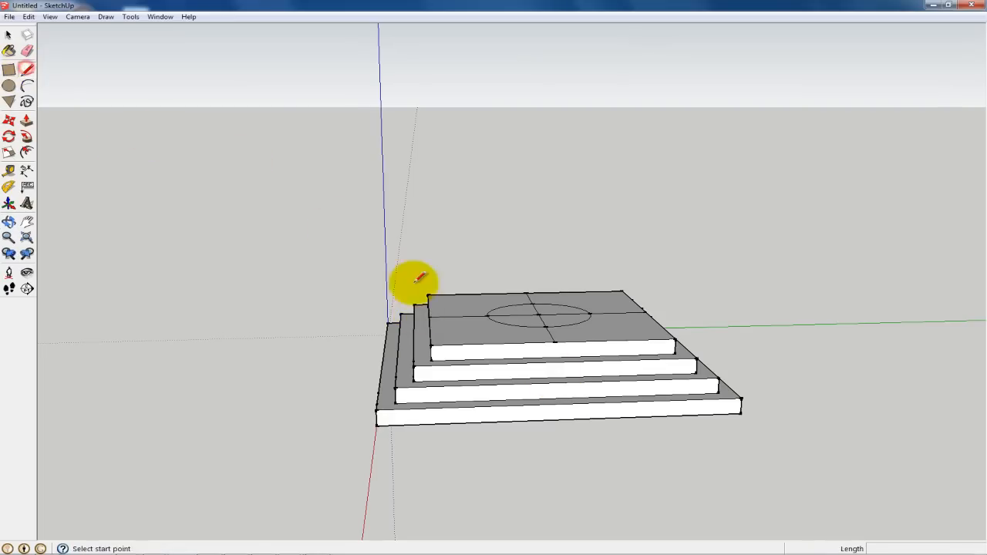
pyautogui.scroll(5, 491, 312)
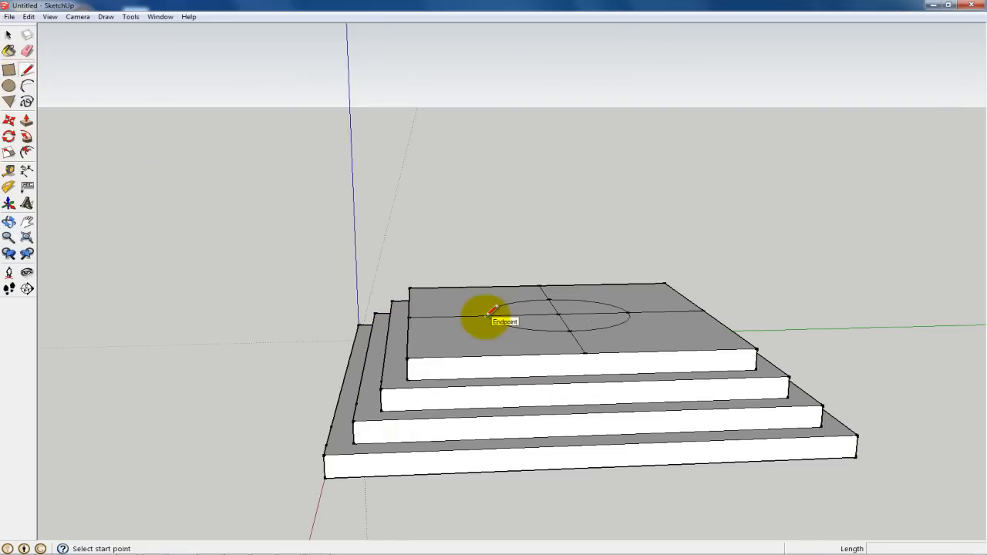
pyautogui.click(490, 314)
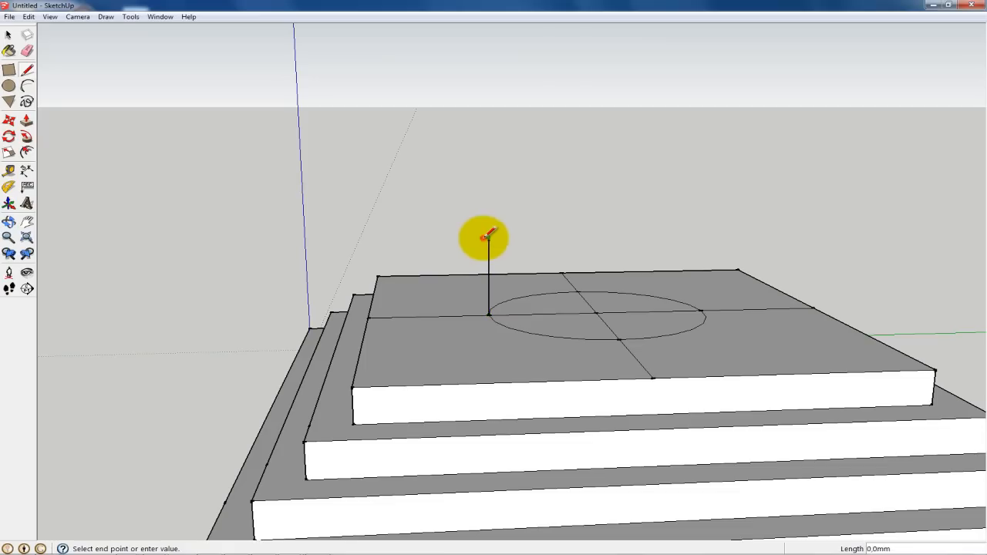
pyautogui.press('Escape')
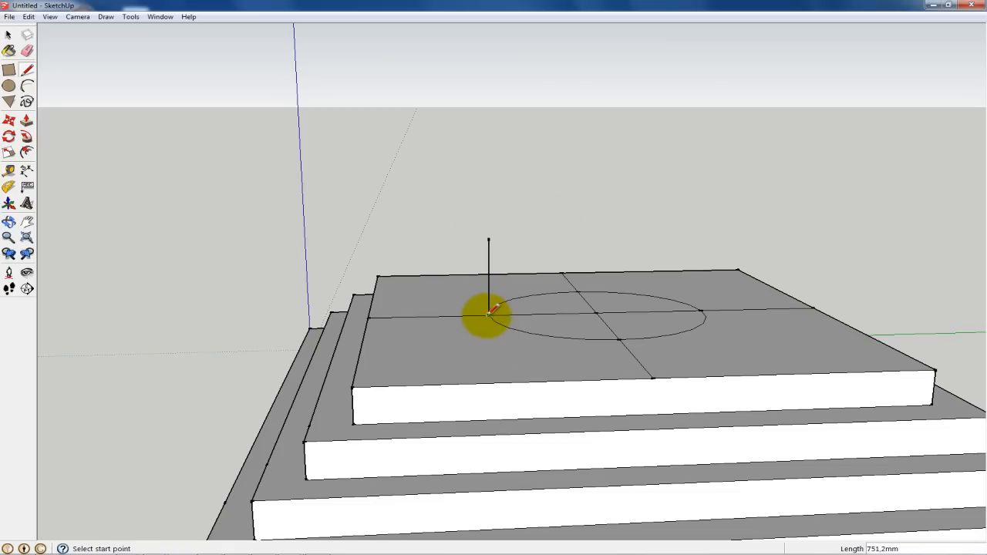
# Draw a base line about 98 mm outward from the circle, a shorter outer vertical line, and a top line level with the first vertical.
pyautogui.click(488, 314)
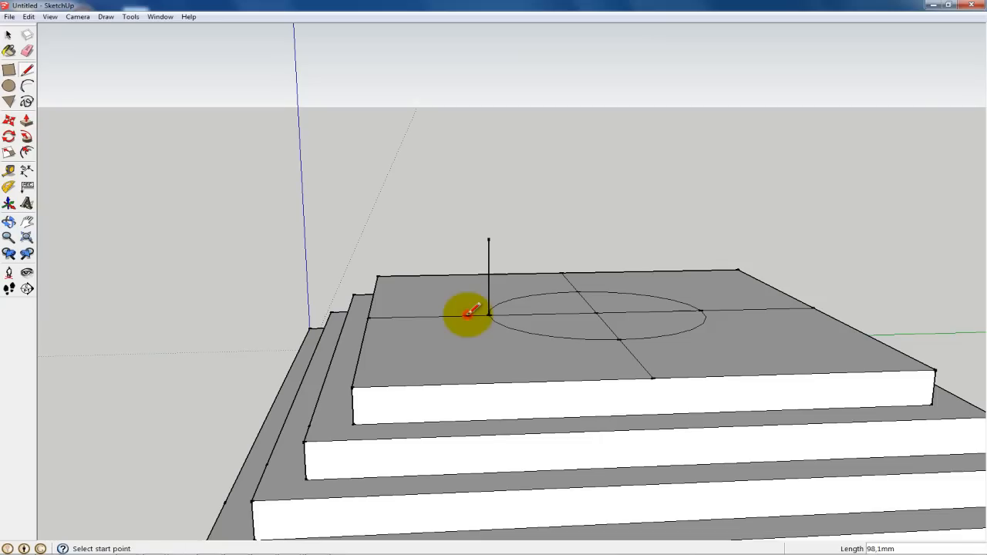
pyautogui.click(466, 309)
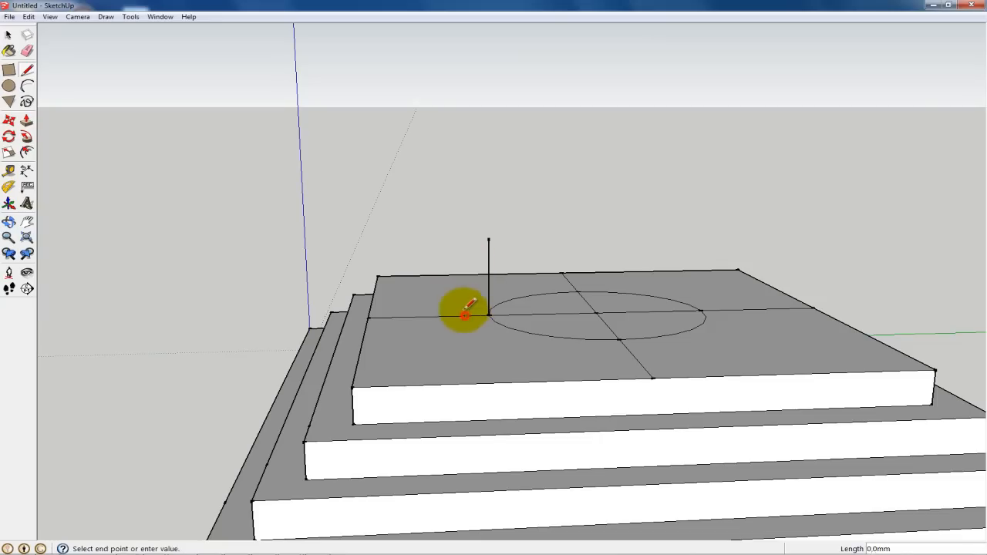
pyautogui.click(466, 266)
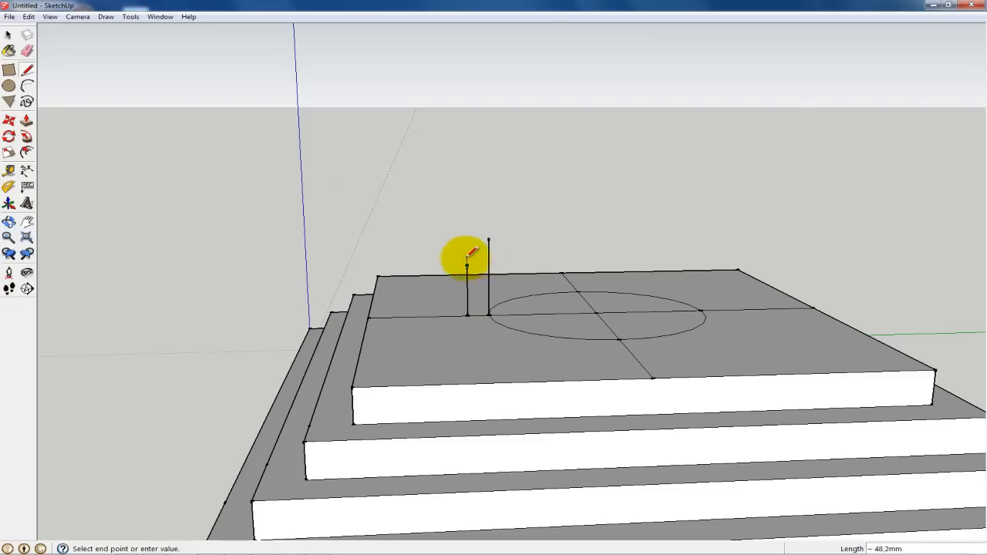
pyautogui.press('Escape')
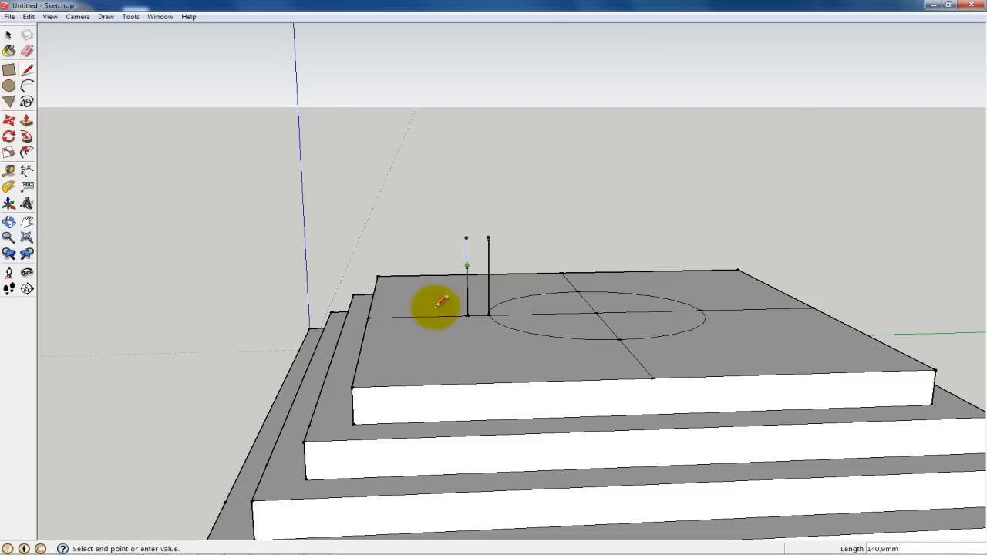
pyautogui.click(466, 238)
# Close the profile with an outward half-circle arc, bulge about 70.5 mm, between the top line's outer end and the shorter vertical line.
pyautogui.click(27, 86)
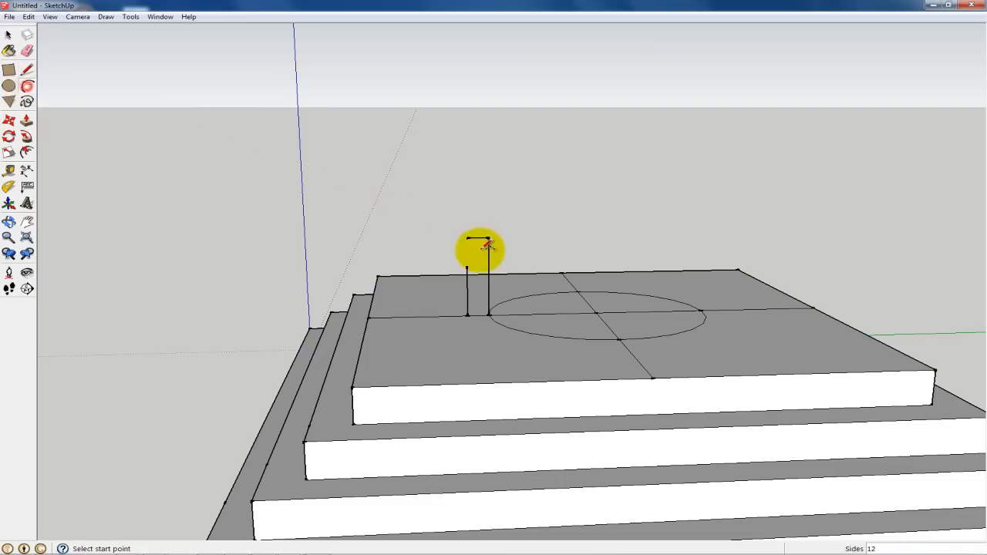
pyautogui.click(466, 238)
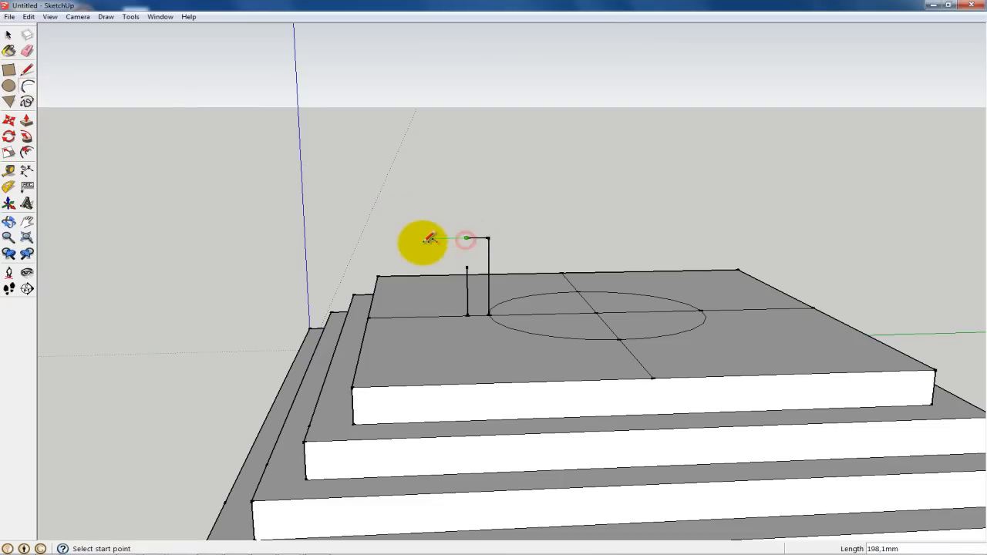
pyautogui.click(467, 266)
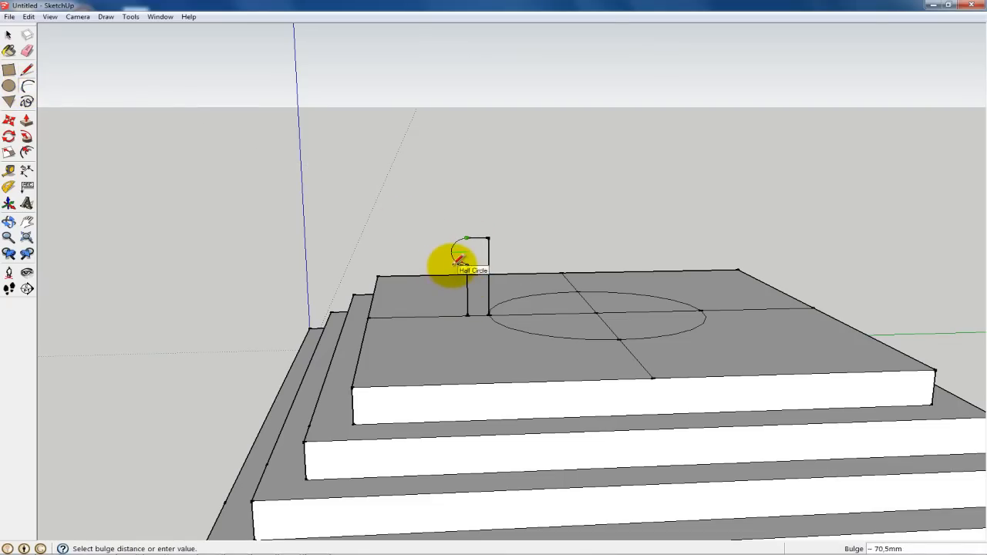
pyautogui.click(457, 260)
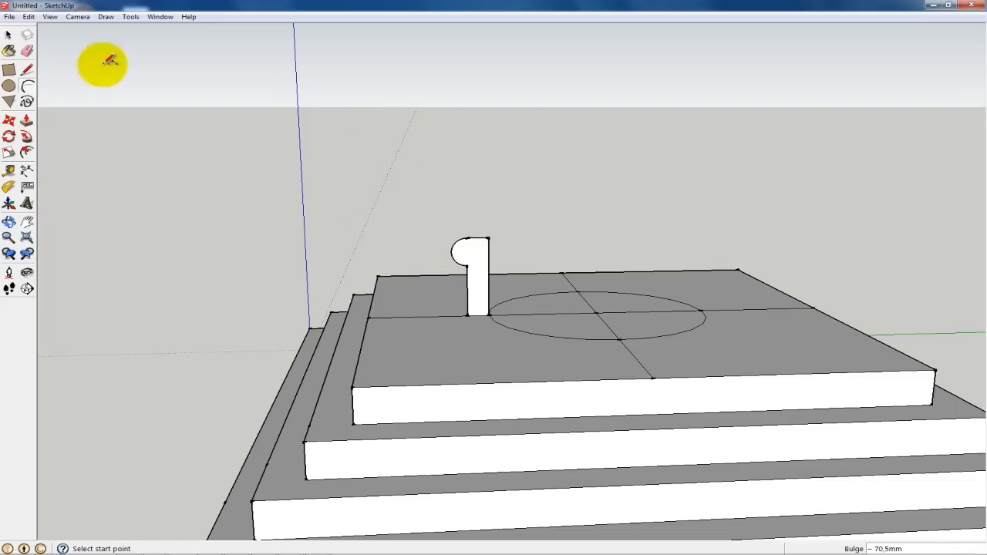
# Delete all the crossing centre line segments inside and outside the circle on the top face.
pyautogui.click(8, 35)
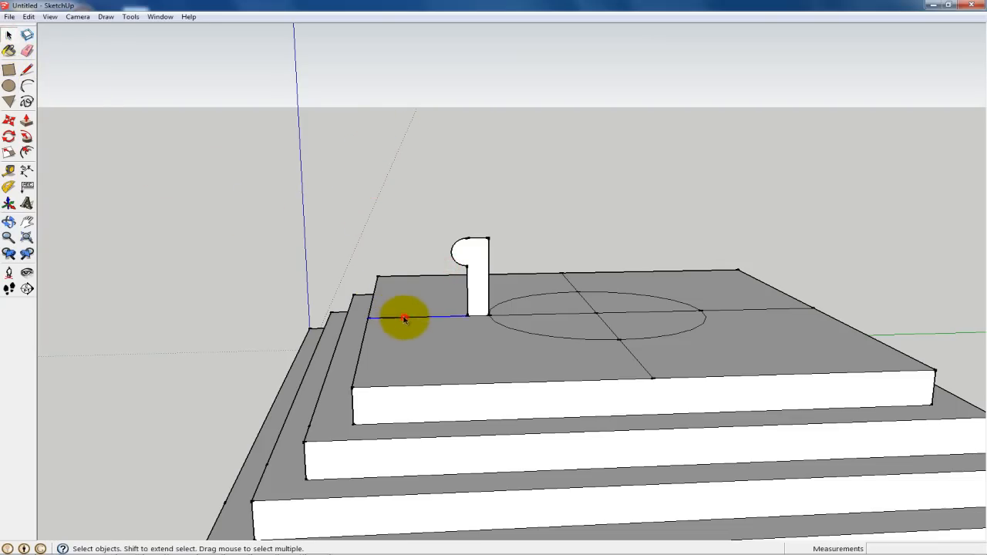
pyautogui.press('Delete')
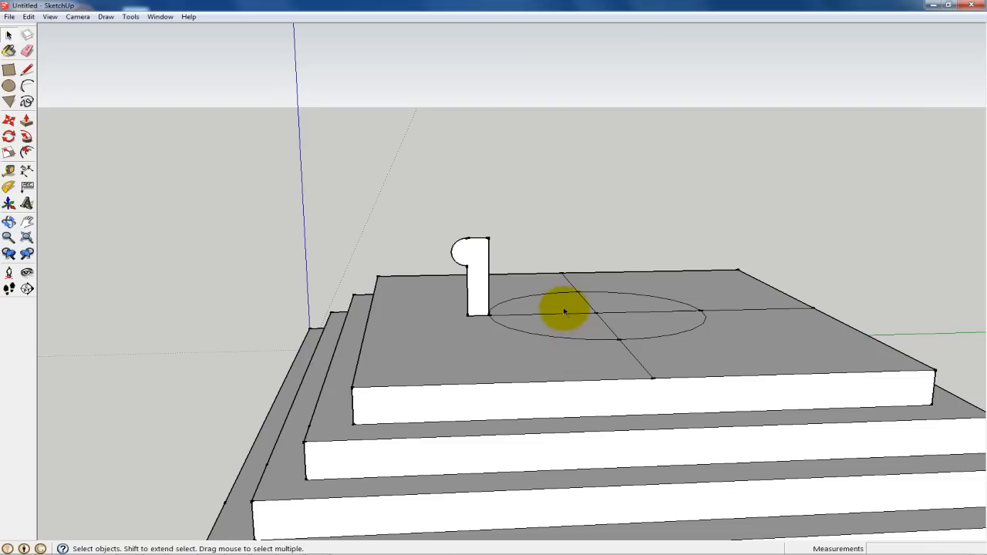
pyautogui.click(577, 319)
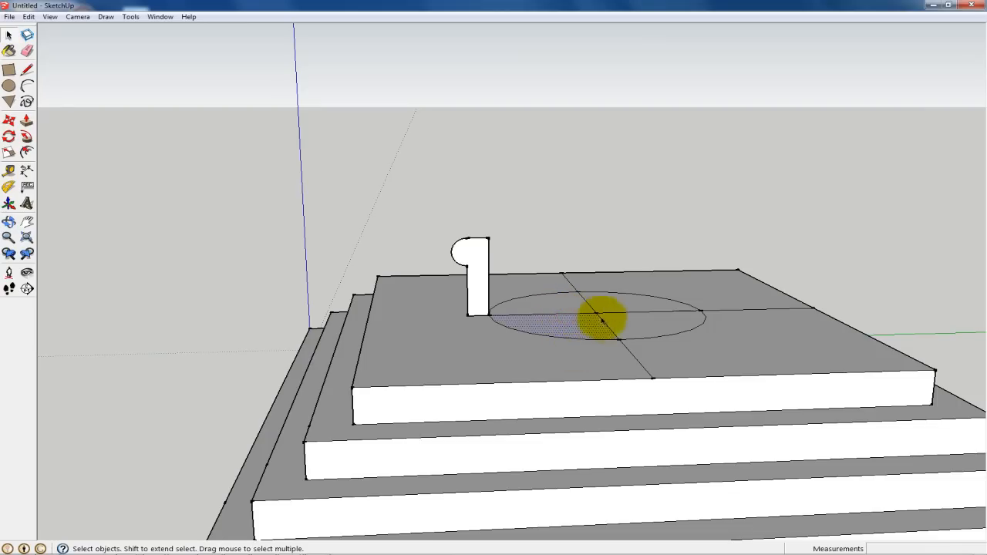
pyautogui.click(602, 314)
pyautogui.press('Delete')
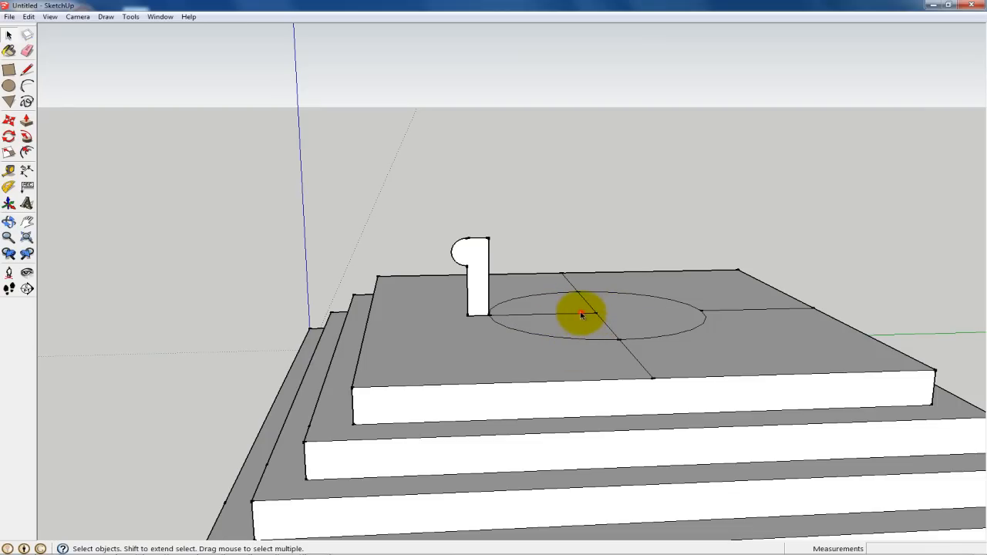
pyautogui.click(582, 314)
pyautogui.click(604, 324)
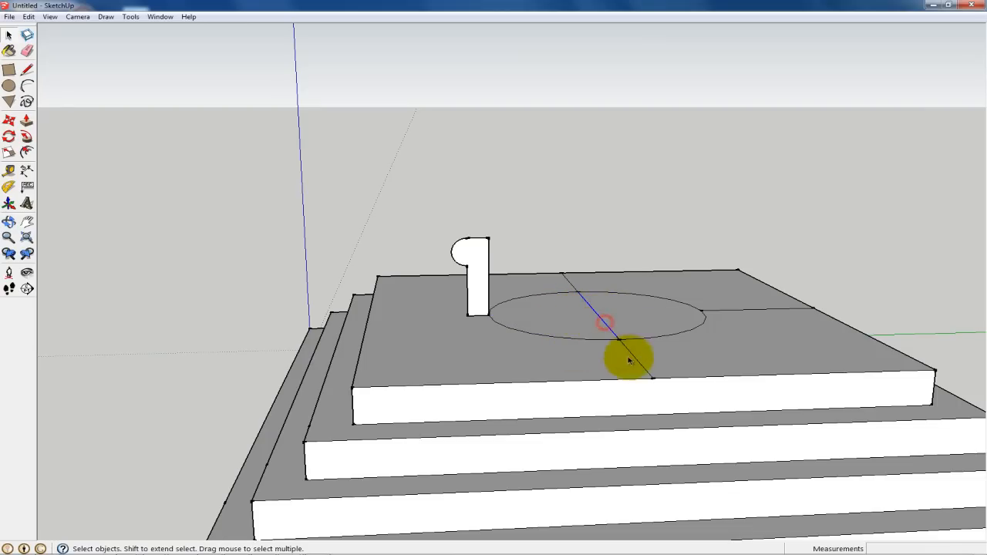
pyautogui.click(636, 361)
pyautogui.press('Delete')
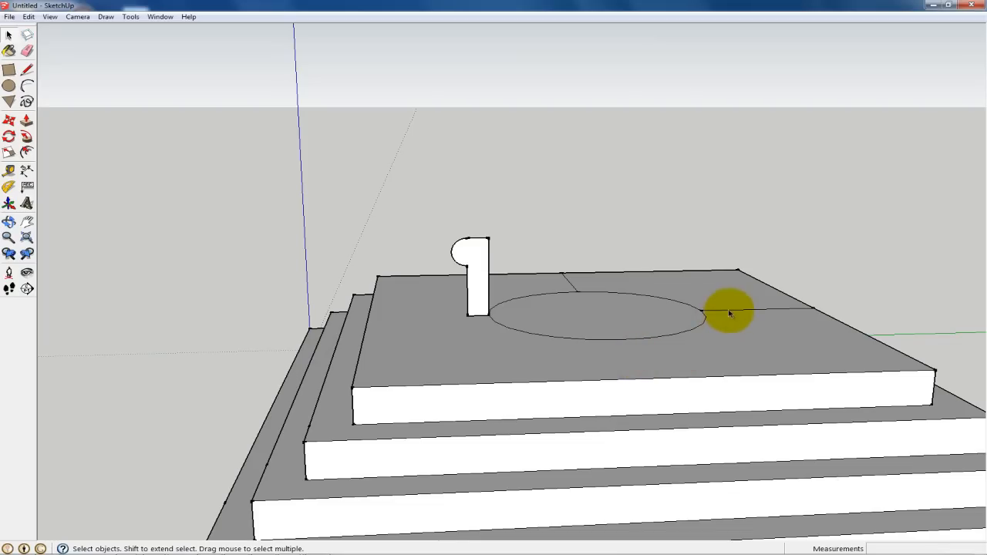
pyautogui.click(727, 311)
pyautogui.press('Delete')
pyautogui.click(571, 285)
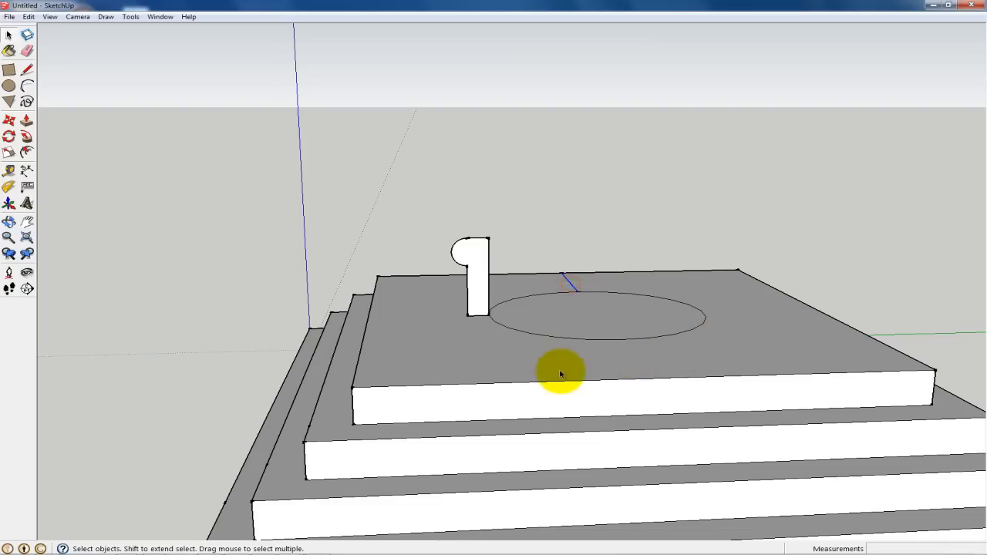
# Dismiss the Windows colour scheme dialog and sweep the profile around the circular face with Follow Me.
pyautogui.click(549, 332)
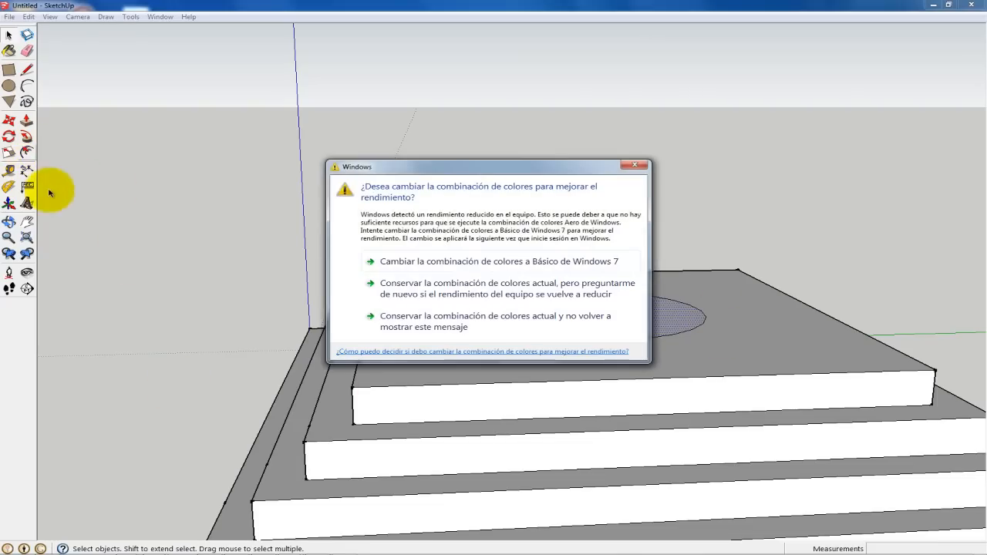
pyautogui.click(635, 165)
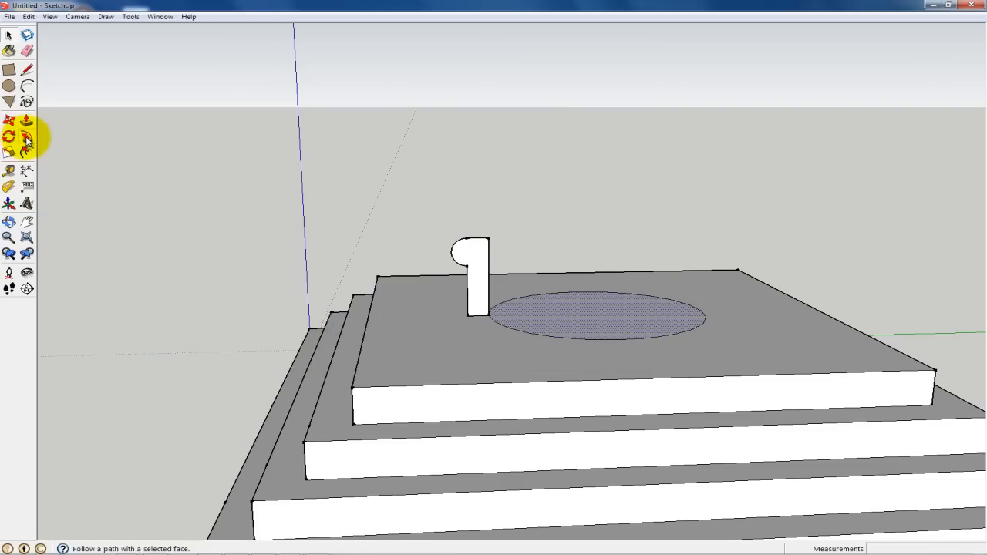
pyautogui.click(26, 121)
pyautogui.click(484, 278)
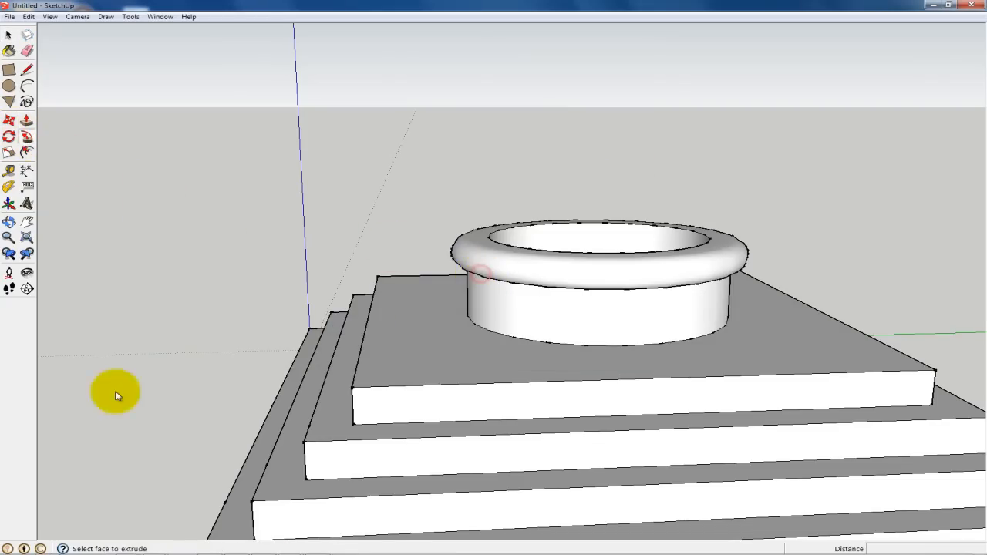
# Paint the circular floor inside the ring with Water_Pool and raise that face about 284 mm with Push/Pull.
pyautogui.scroll(-4, 463, 335)
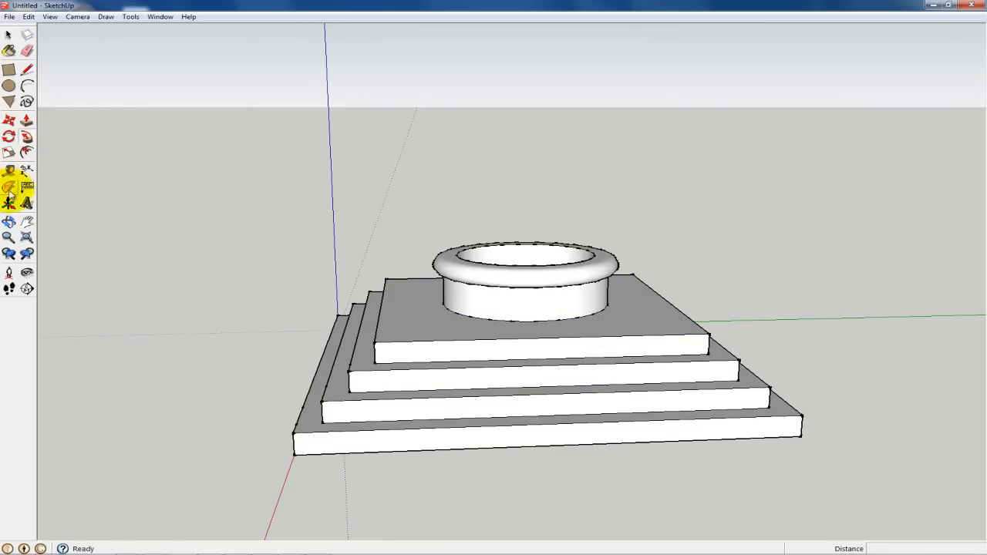
pyautogui.click(10, 221)
pyautogui.moveTo(506, 346); pyautogui.dragTo(419, 399)
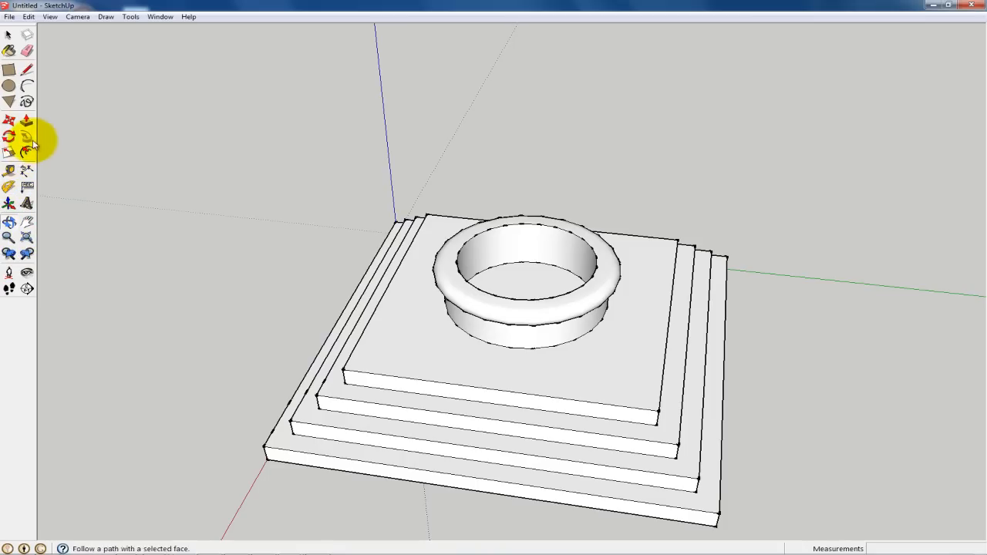
pyautogui.click(9, 50)
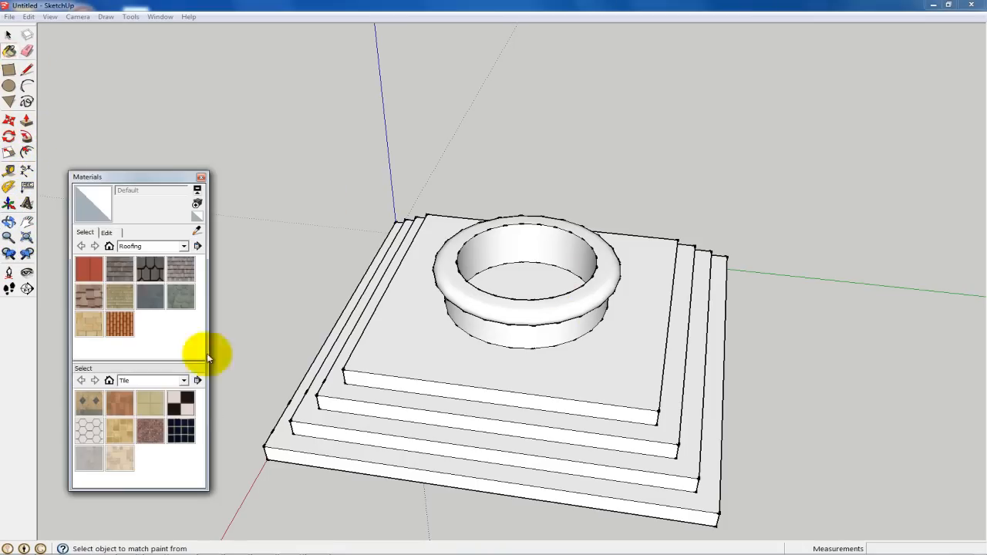
pyautogui.click(184, 247)
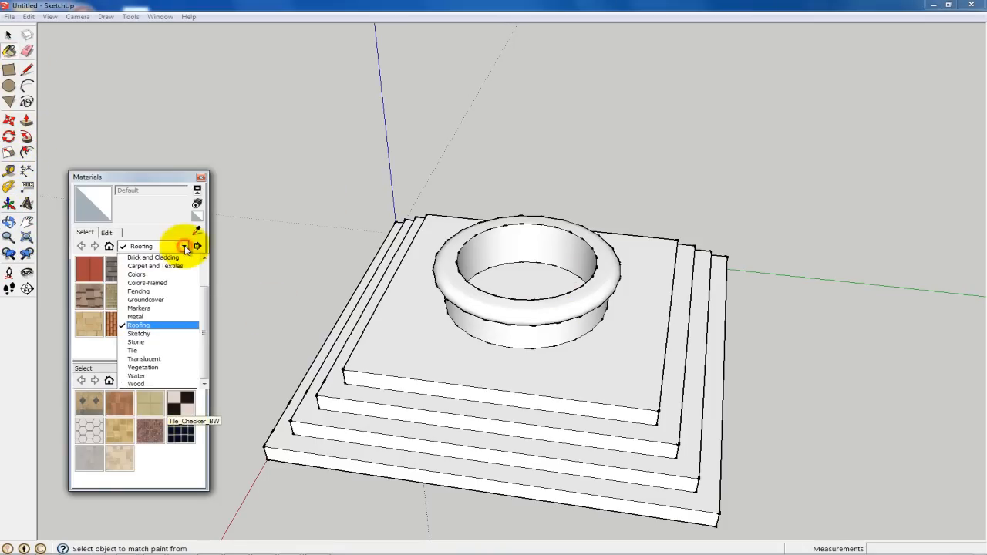
pyautogui.click(153, 377)
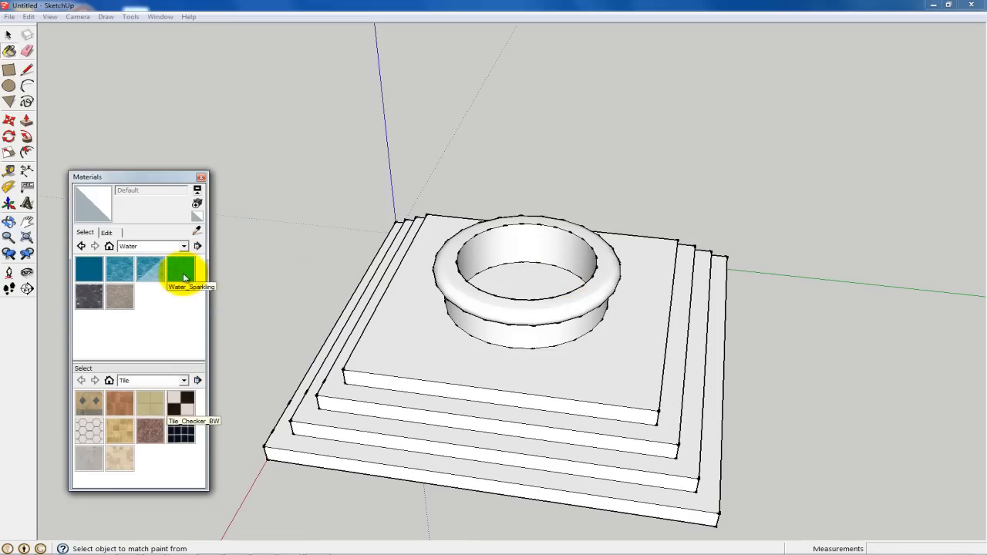
pyautogui.click(120, 269)
pyautogui.click(528, 284)
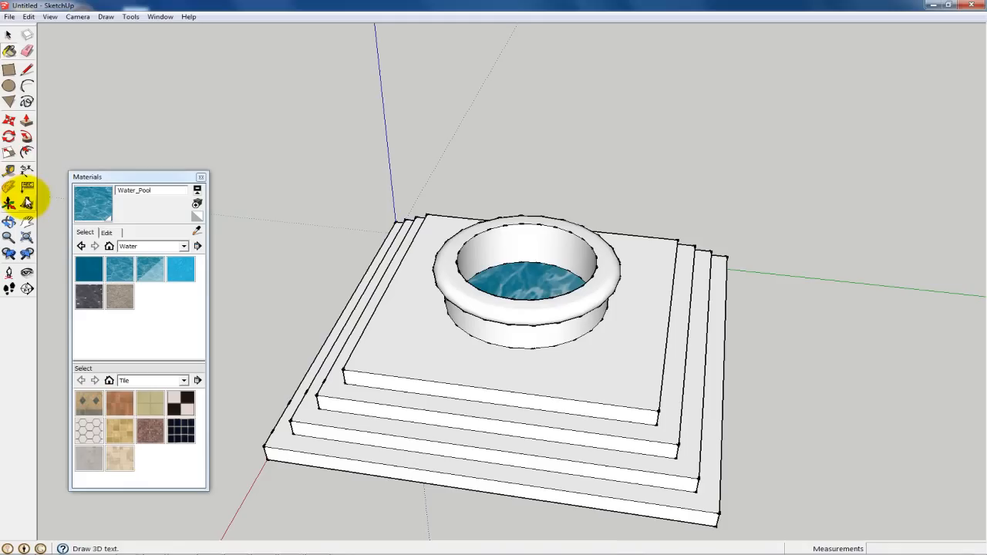
pyautogui.click(23, 123)
pyautogui.moveTo(505, 283); pyautogui.dragTo(545, 258)
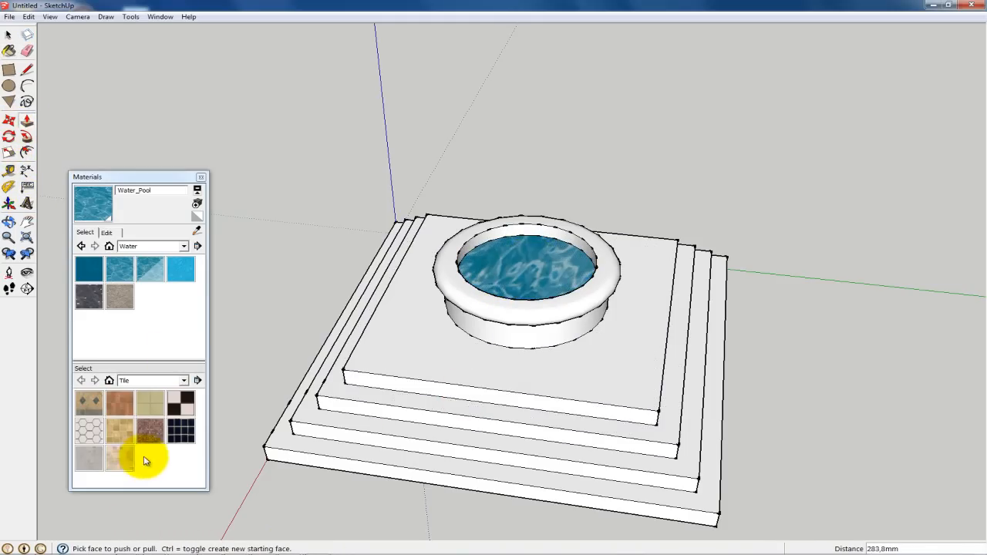
# Paint the ring's rounded rim, outer wall and inner wall with Tile_Mosaic_Multi.
pyautogui.click(150, 430)
pyautogui.click(520, 308)
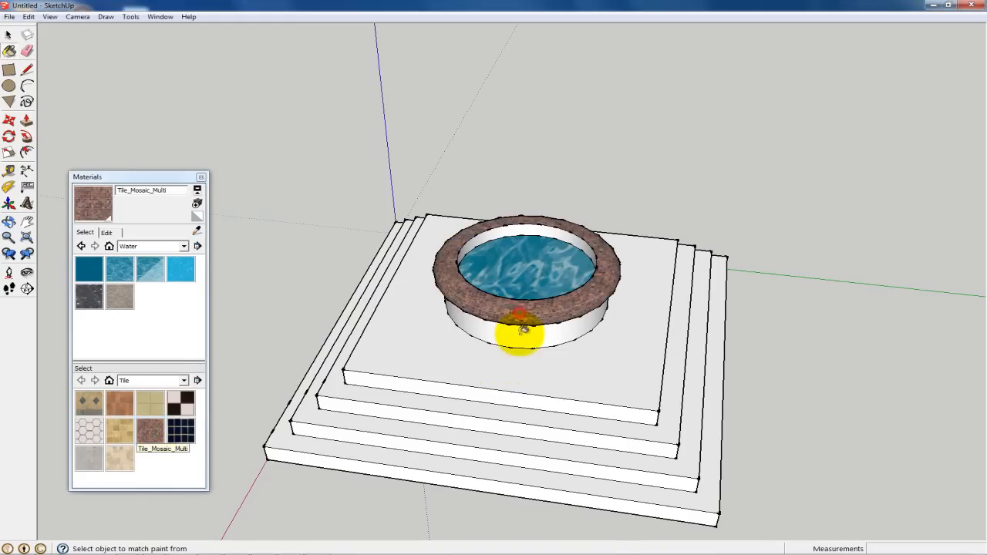
pyautogui.click(527, 336)
pyautogui.click(543, 227)
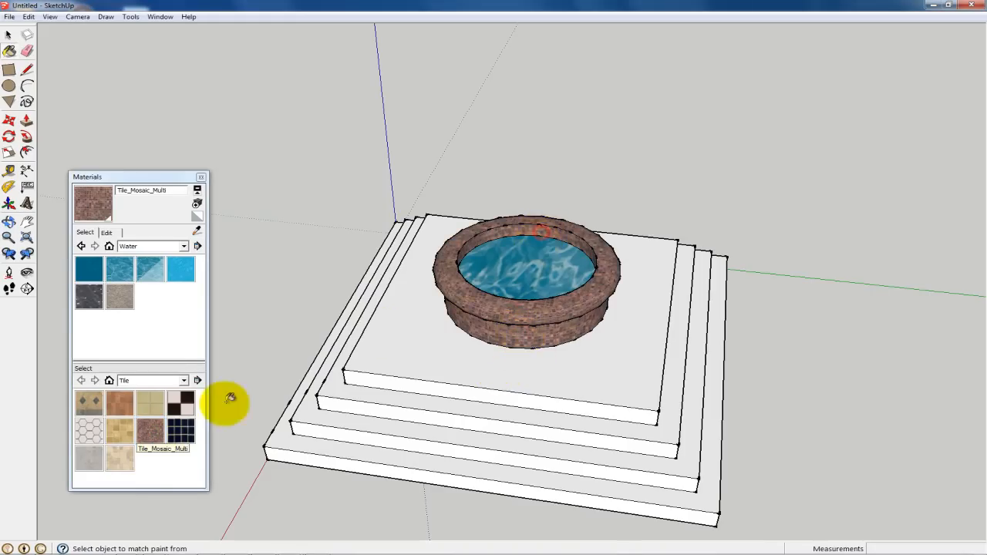
# Paint the four horizontal step surfaces and the four risers on the side opposite the green axis with Tile_Ceramic_Natural.
pyautogui.click(154, 408)
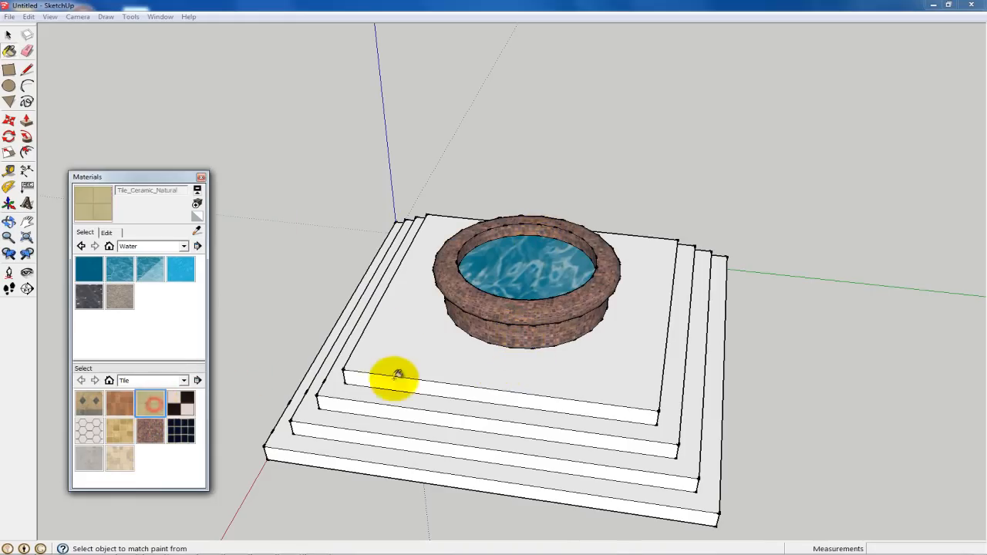
pyautogui.click(414, 351)
pyautogui.click(428, 405)
pyautogui.click(442, 435)
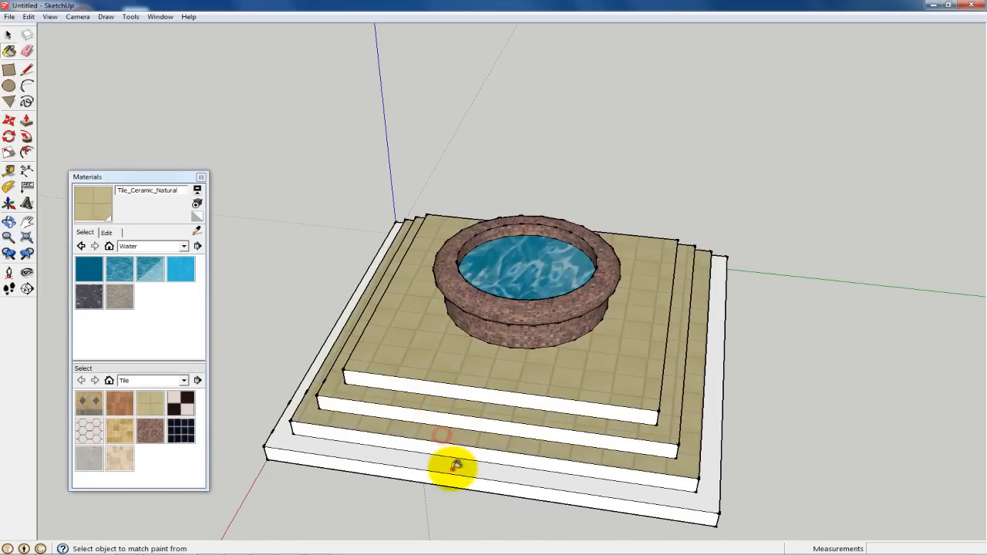
pyautogui.click(455, 465)
pyautogui.click(565, 463)
pyautogui.click(559, 502)
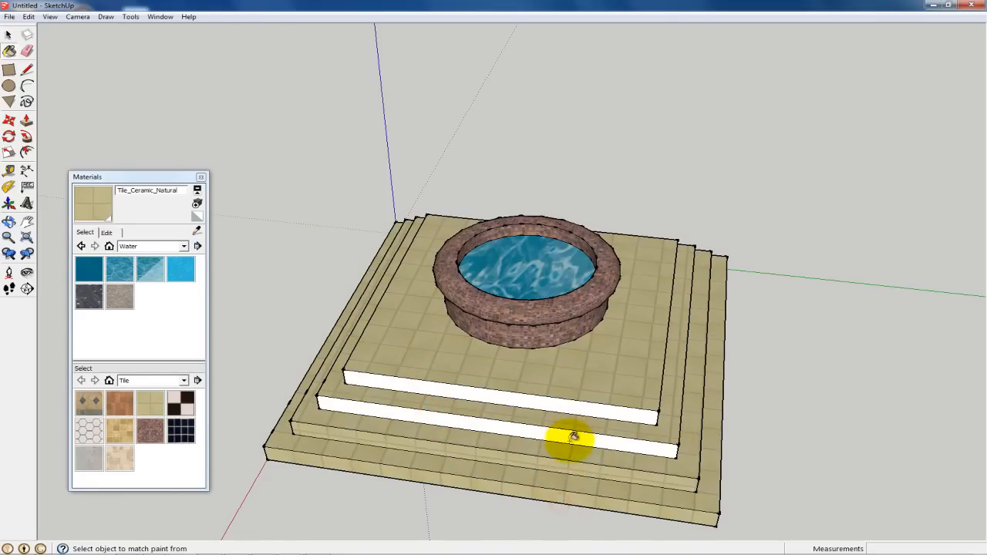
pyautogui.click(573, 437)
pyautogui.click(574, 407)
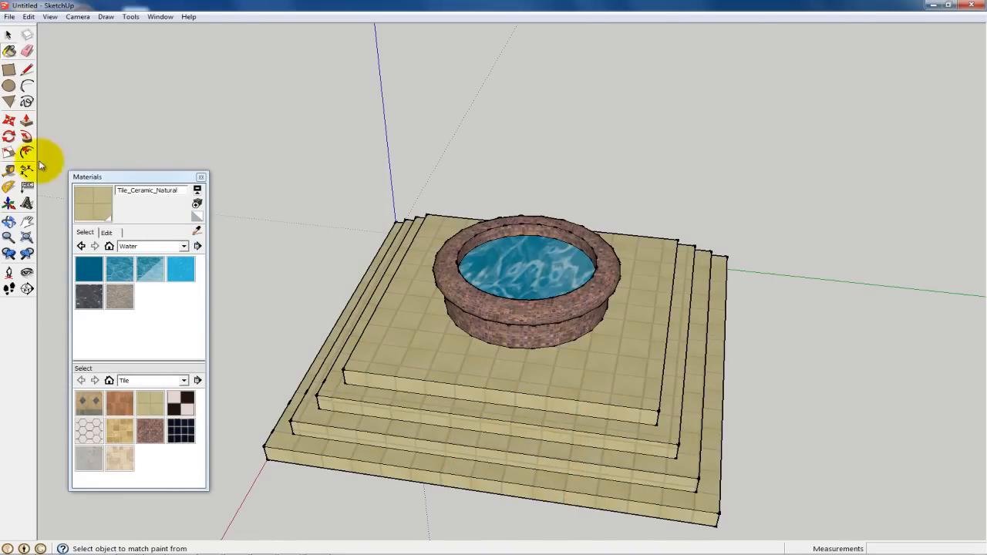
# Paint the four white risers on the side opposite the red axis with Tile_Ceramic_Natural.
pyautogui.click(16, 225)
pyautogui.moveTo(734, 489); pyautogui.dragTo(341, 326)
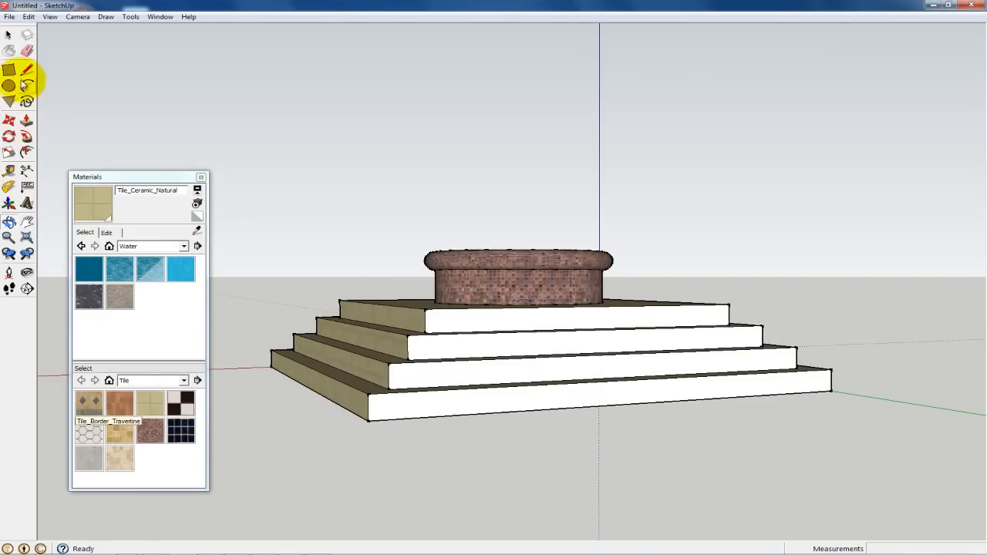
pyautogui.click(8, 51)
pyautogui.click(493, 399)
pyautogui.click(496, 371)
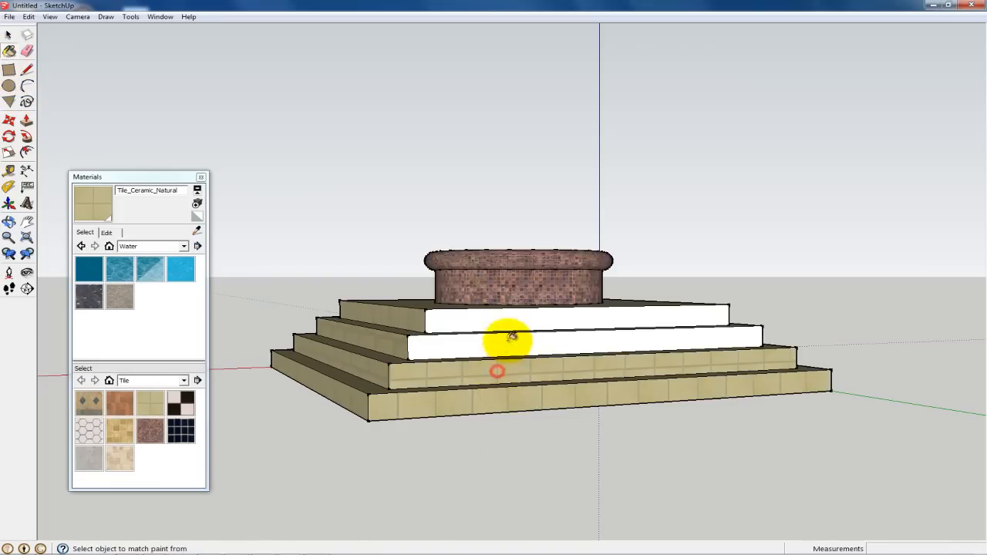
pyautogui.click(510, 340)
pyautogui.click(517, 318)
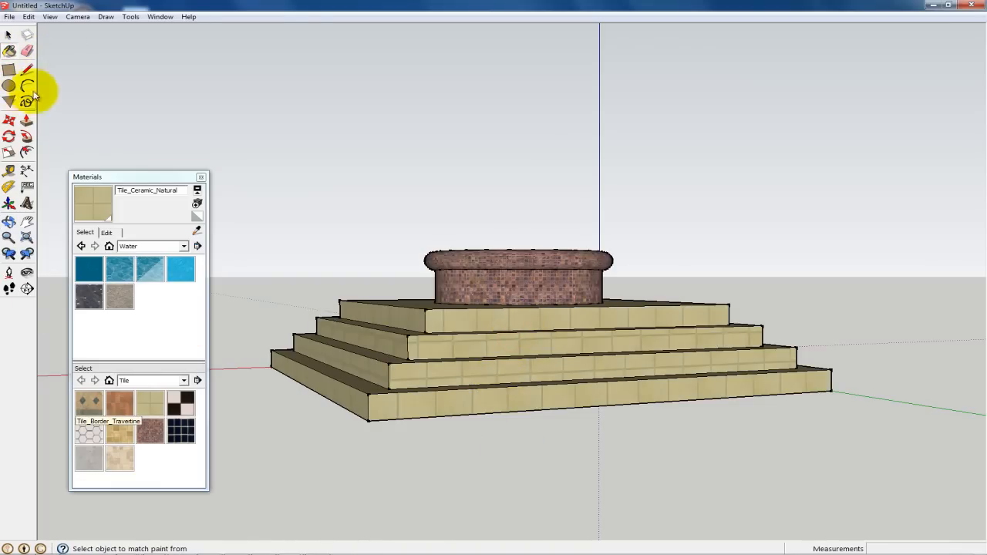
# Paint the four white risers on the side along the green axis with Tile_Ceramic_Natural.
pyautogui.click(13, 224)
pyautogui.moveTo(573, 395); pyautogui.dragTo(155, 387)
pyautogui.moveTo(740, 397); pyautogui.dragTo(407, 447)
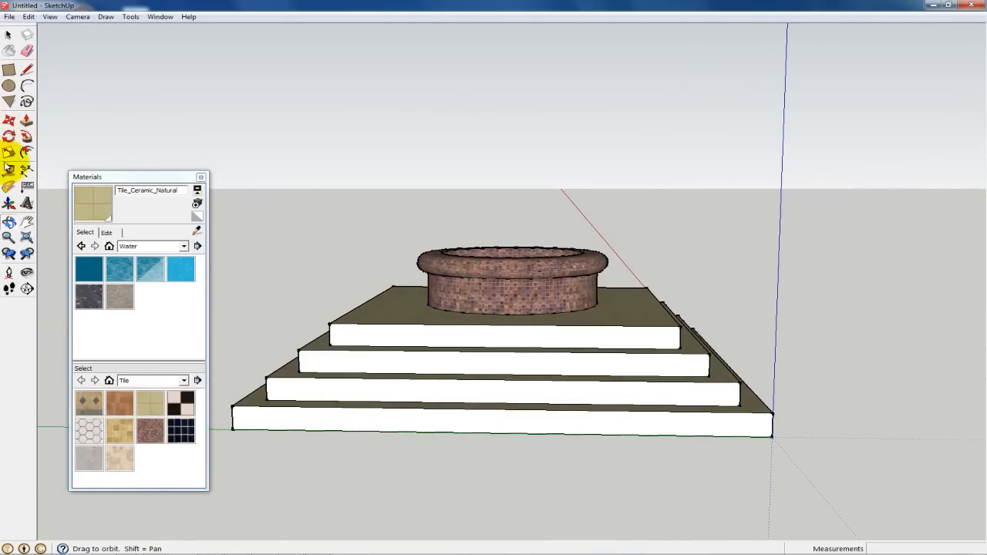
pyautogui.click(10, 51)
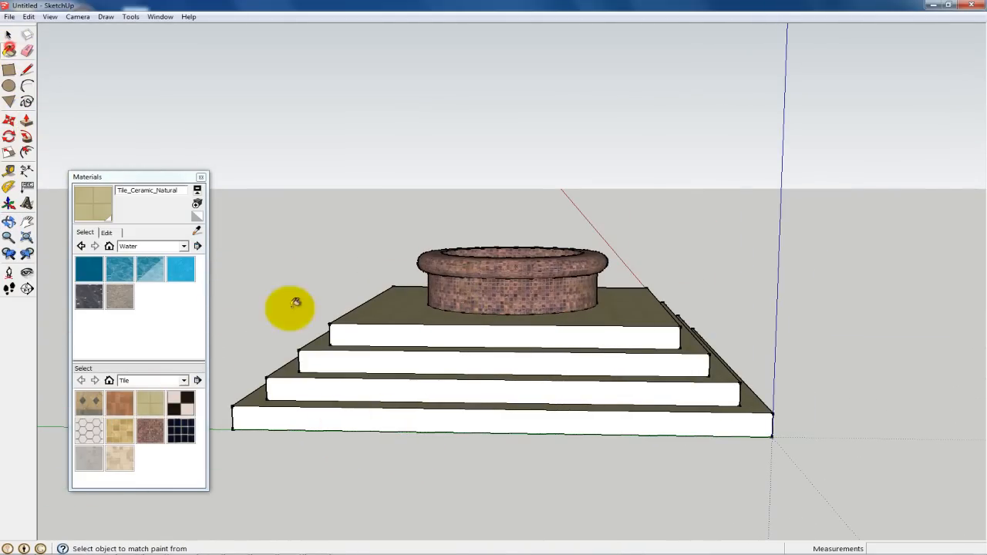
pyautogui.click(408, 339)
pyautogui.click(406, 356)
pyautogui.click(421, 390)
pyautogui.click(438, 422)
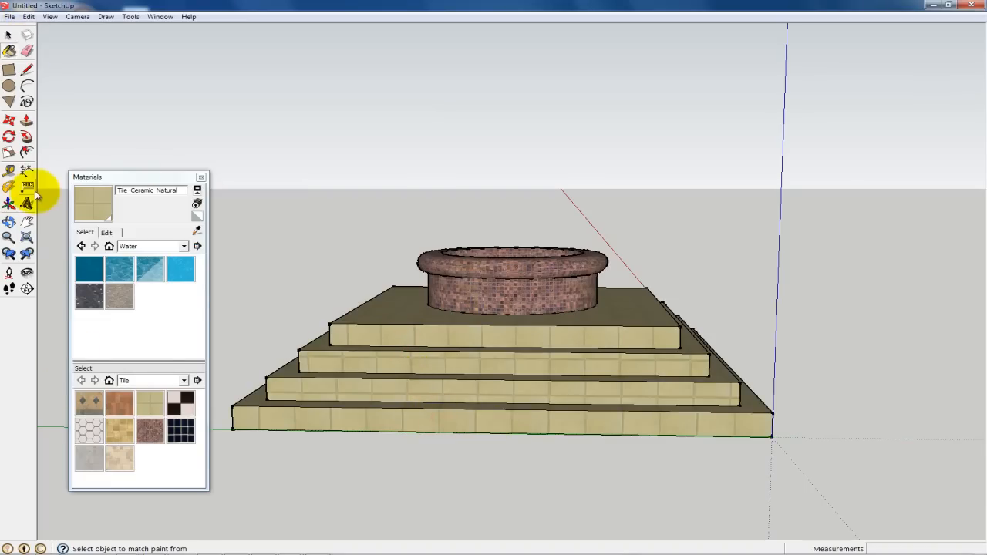
# Paint the four remaining white risers on the side along the red axis with Tile_Ceramic_Natural.
pyautogui.click(10, 221)
pyautogui.moveTo(652, 409); pyautogui.dragTo(265, 346)
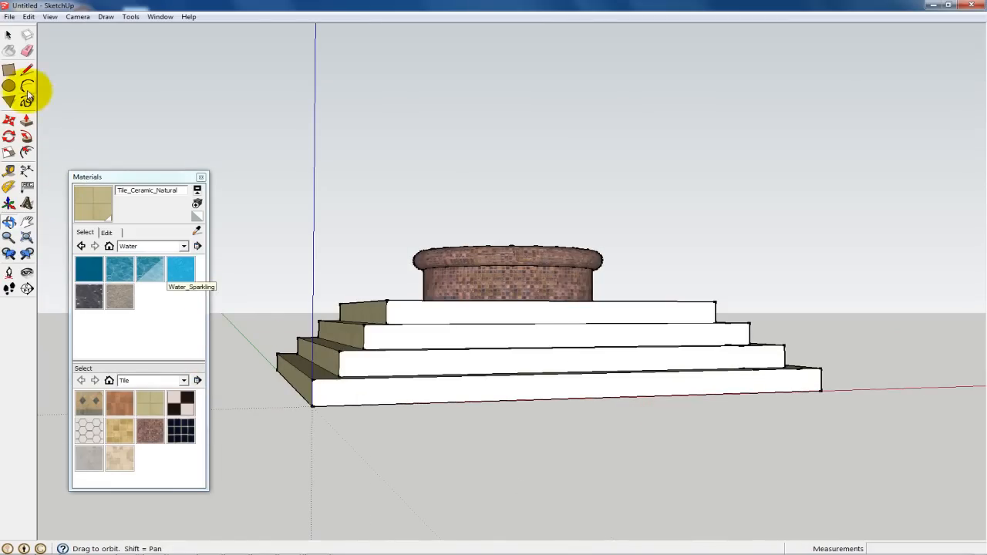
pyautogui.click(10, 50)
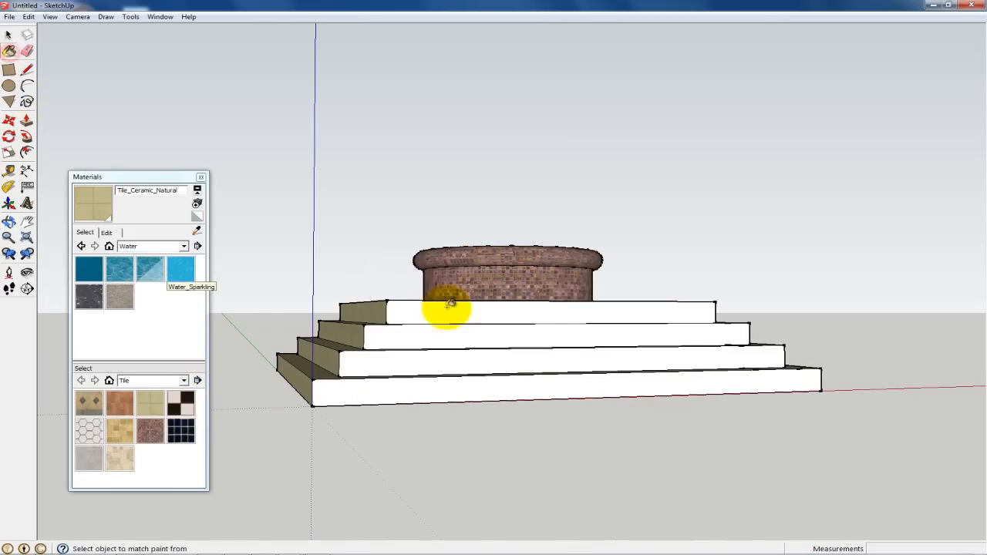
pyautogui.click(444, 311)
pyautogui.click(450, 333)
pyautogui.click(452, 360)
pyautogui.click(462, 382)
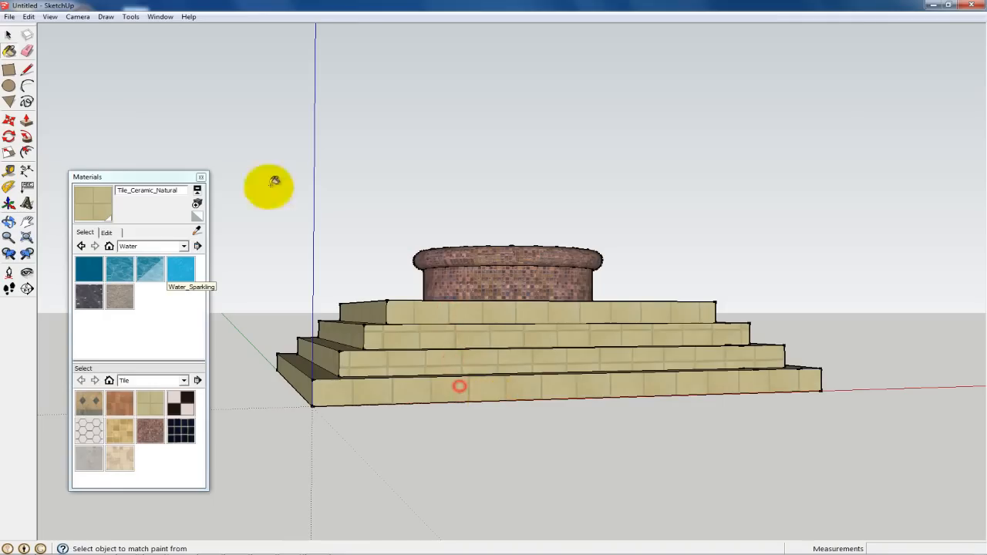
pyautogui.click(9, 222)
pyautogui.moveTo(745, 409); pyautogui.dragTo(384, 505)
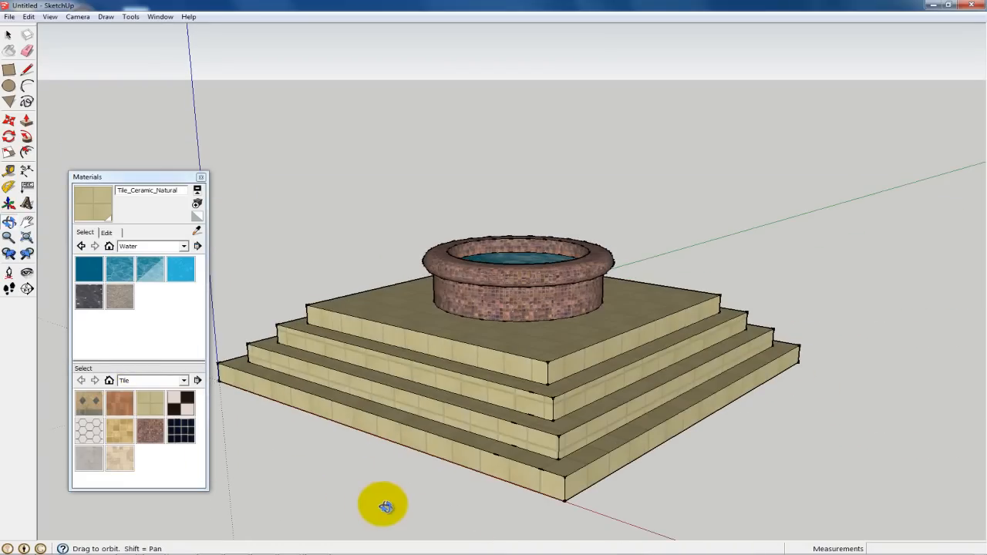
pyautogui.moveTo(764, 425); pyautogui.dragTo(696, 416)
pyautogui.scroll(-1, 695, 417)
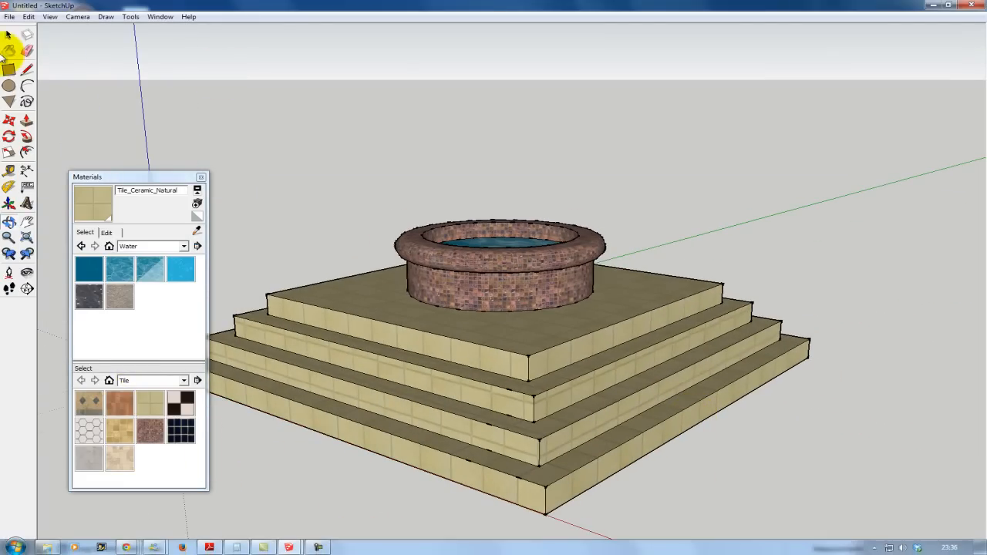
pyautogui.click(8, 35)
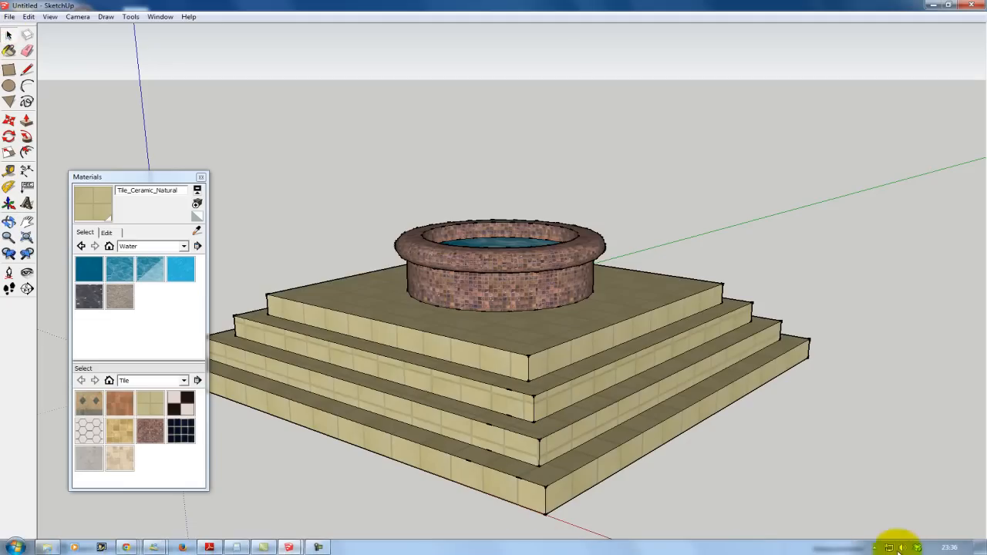